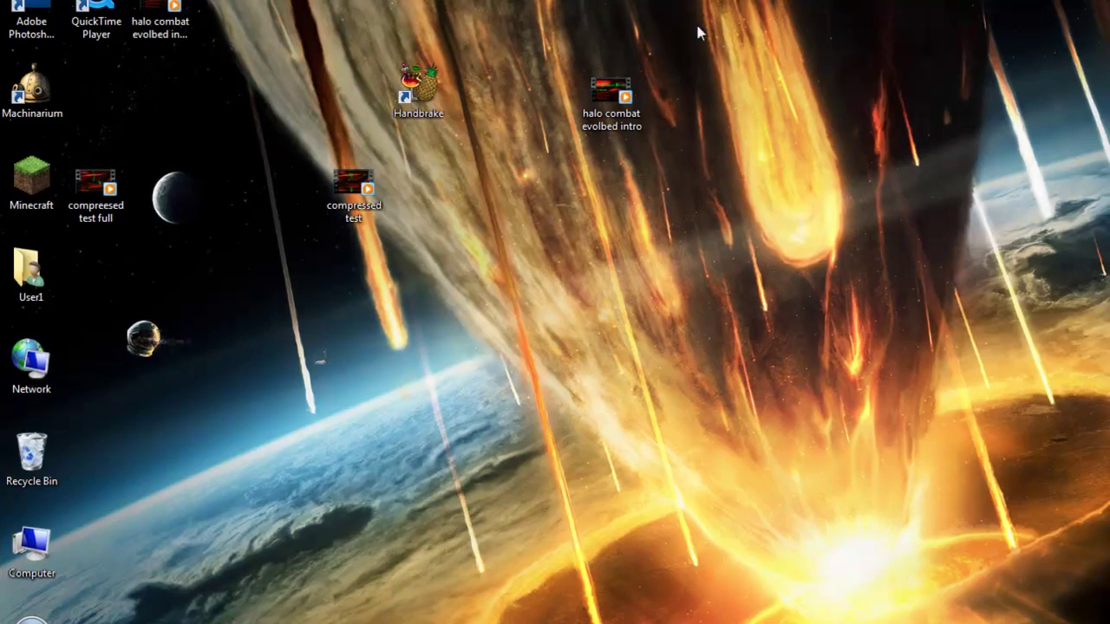
Open the intro AVI's Properties and note its 1.62 GB size.
drag(682, 1, 742, 183)
click(607, 104)
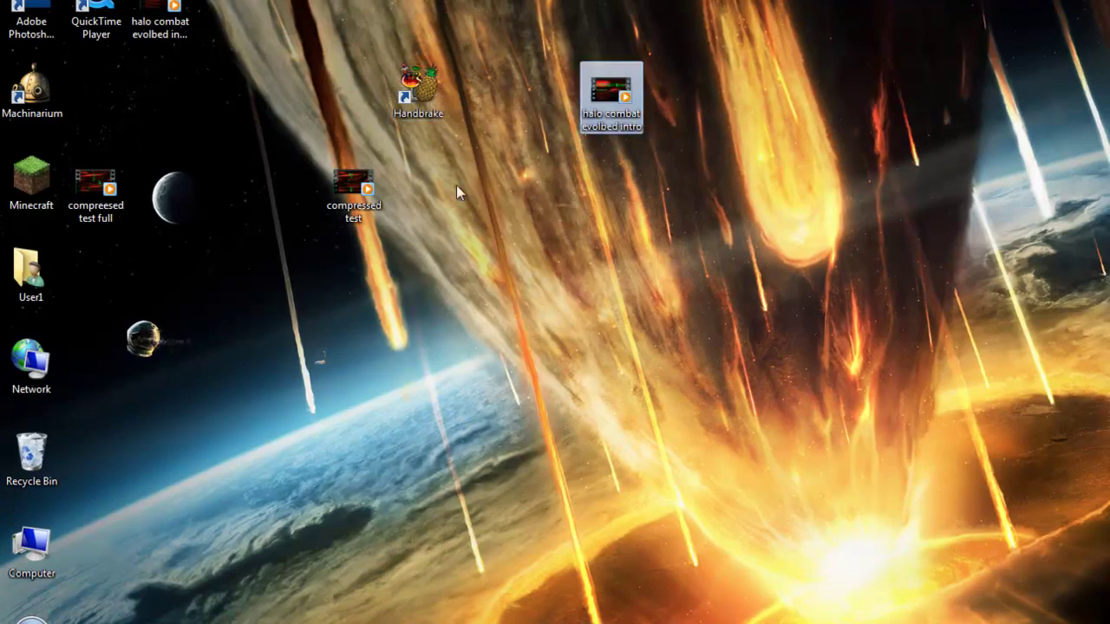
right_click(595, 106)
click(532, 89)
right_click(604, 101)
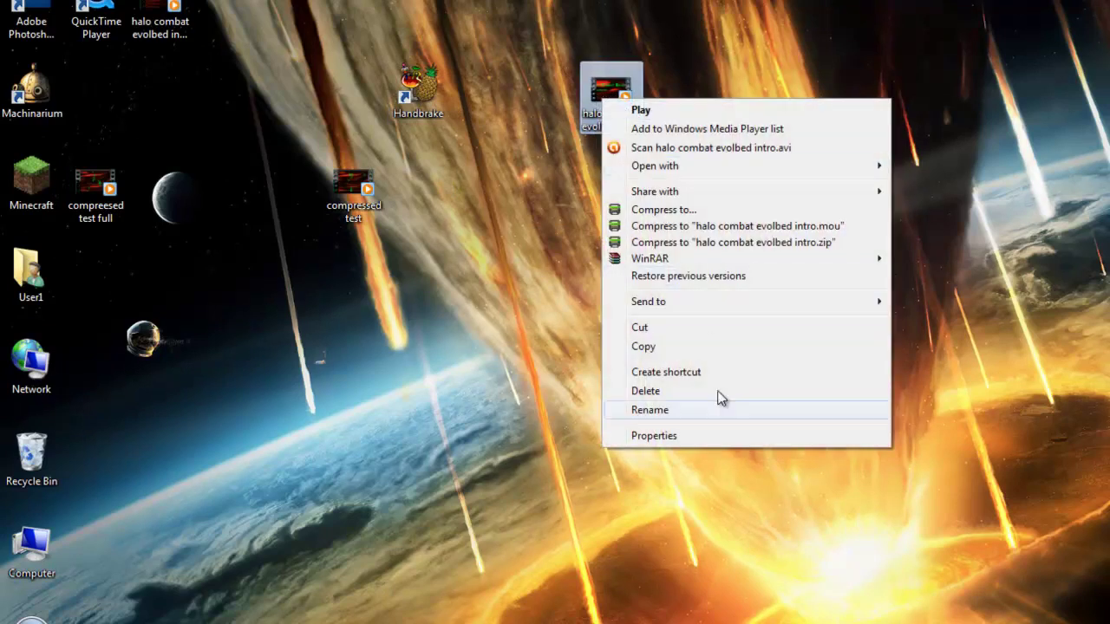
click(719, 437)
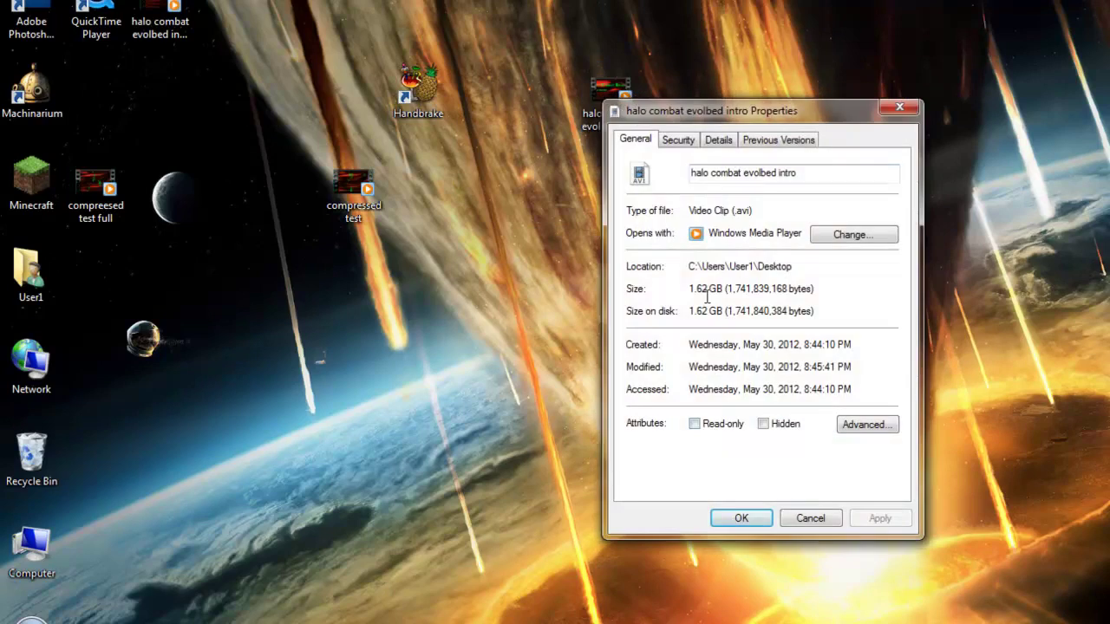
drag(691, 289, 721, 289)
Check compressed test's 2.65 MB size, then close both Properties sheets.
drag(361, 208, 489, 211)
right_click(490, 211)
click(438, 209)
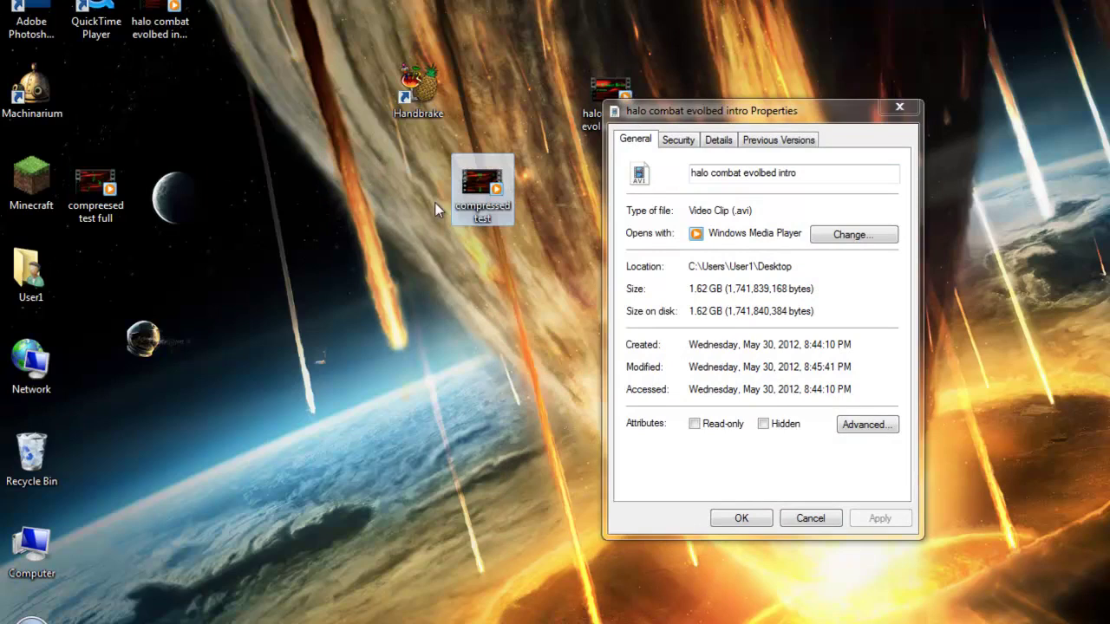
right_click(478, 190)
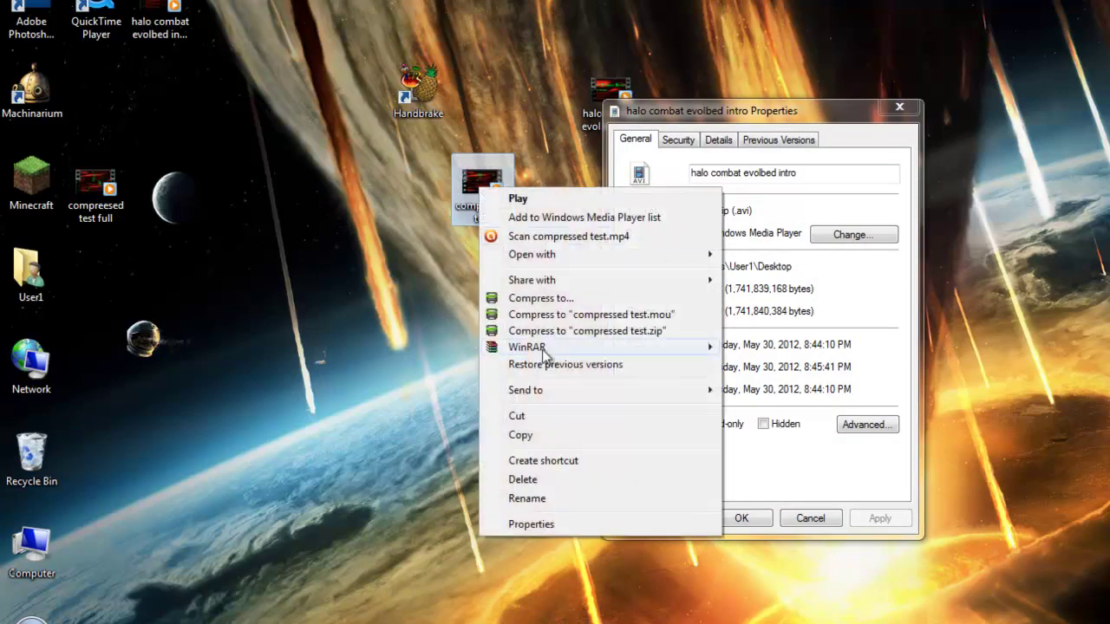
click(554, 523)
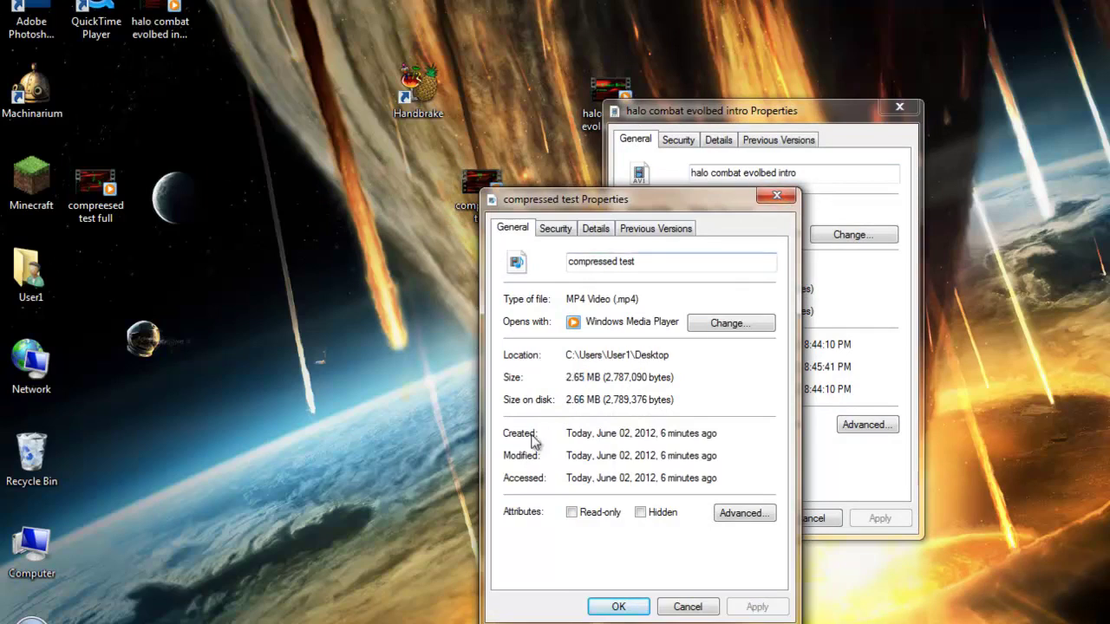
click(777, 195)
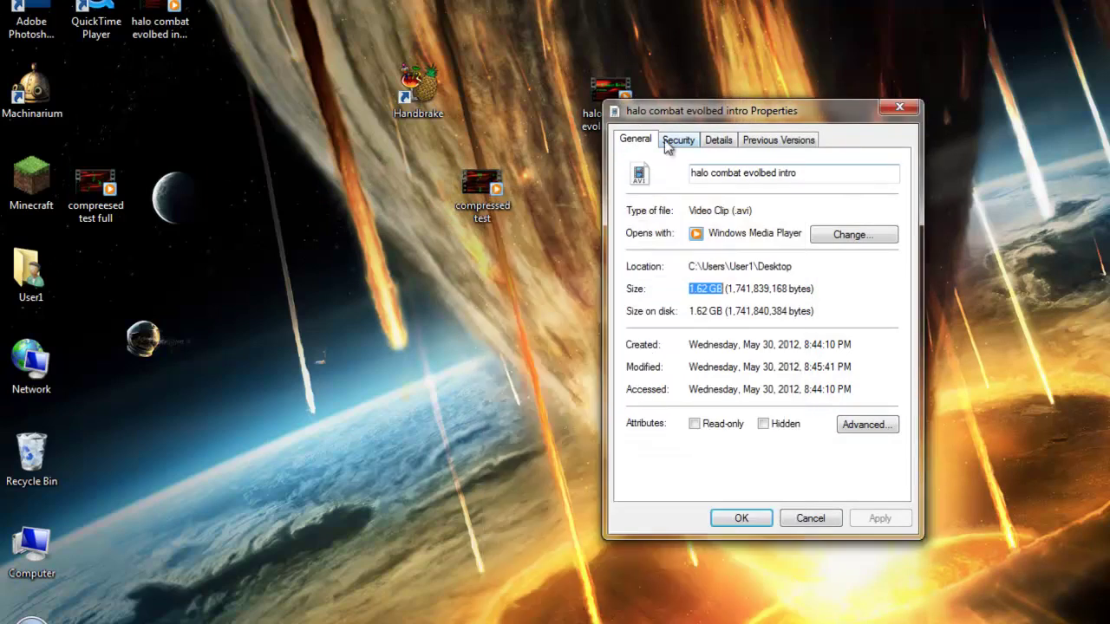
click(899, 107)
Play the original intro AVI in Media Player, close it, then play compressed test.
double_click(595, 100)
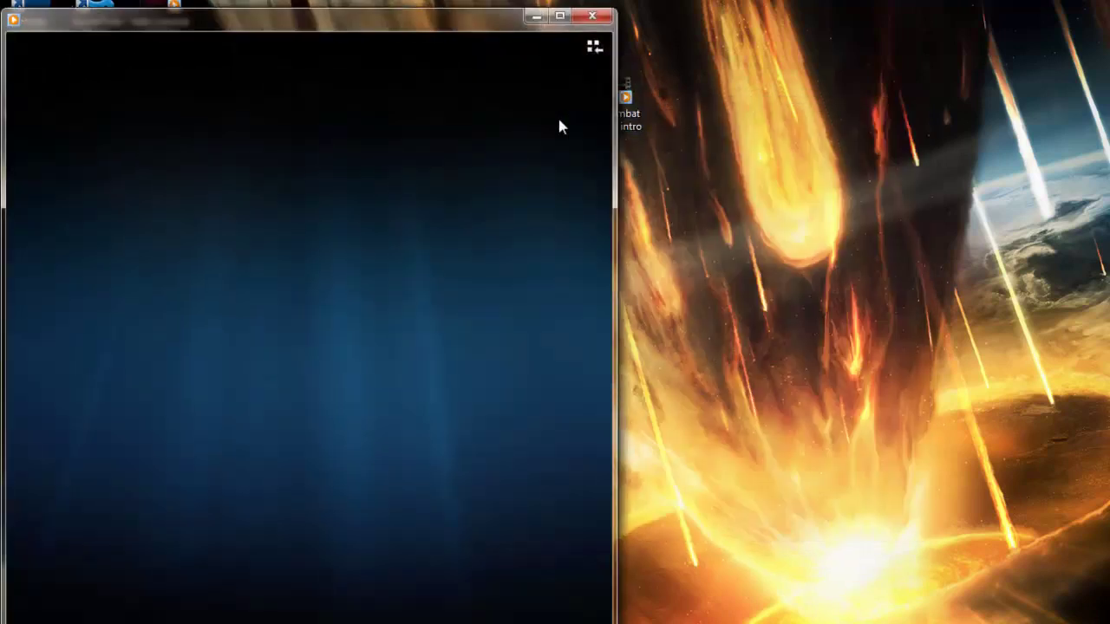
click(594, 43)
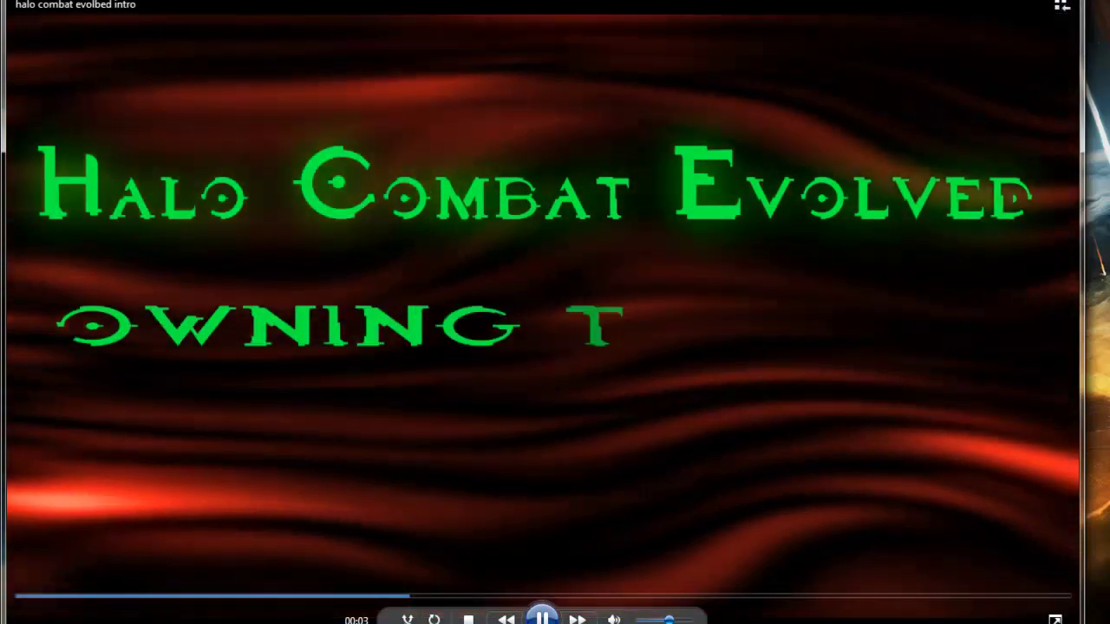
click(1029, 2)
double_click(475, 198)
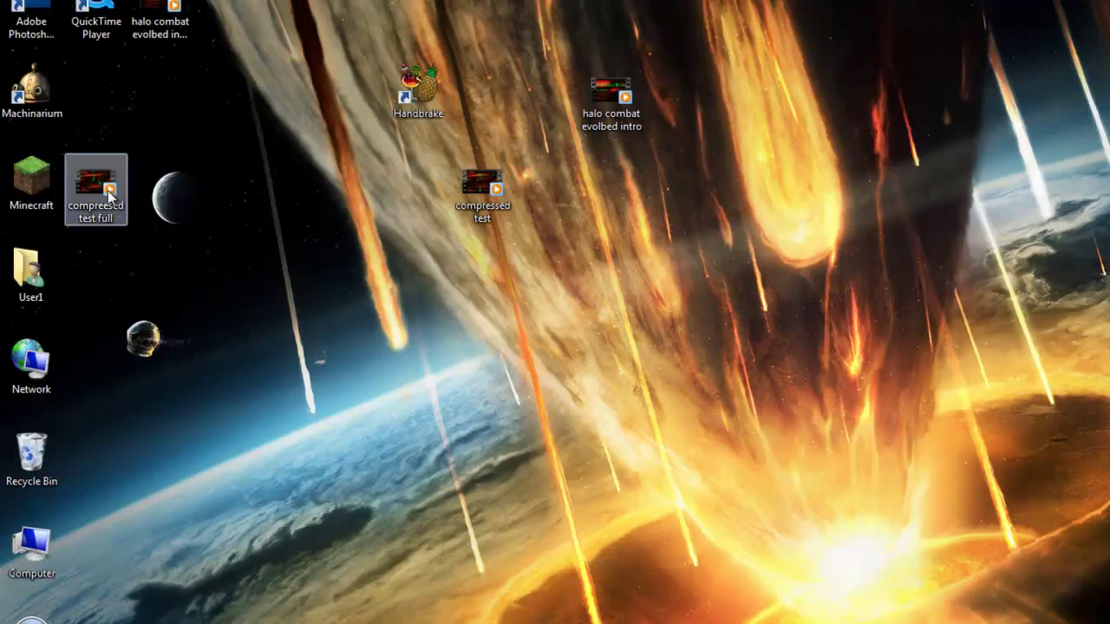
Open Properties for 'compreesed test full' showing 7.62 MB, and reposition its window.
double_click(104, 197)
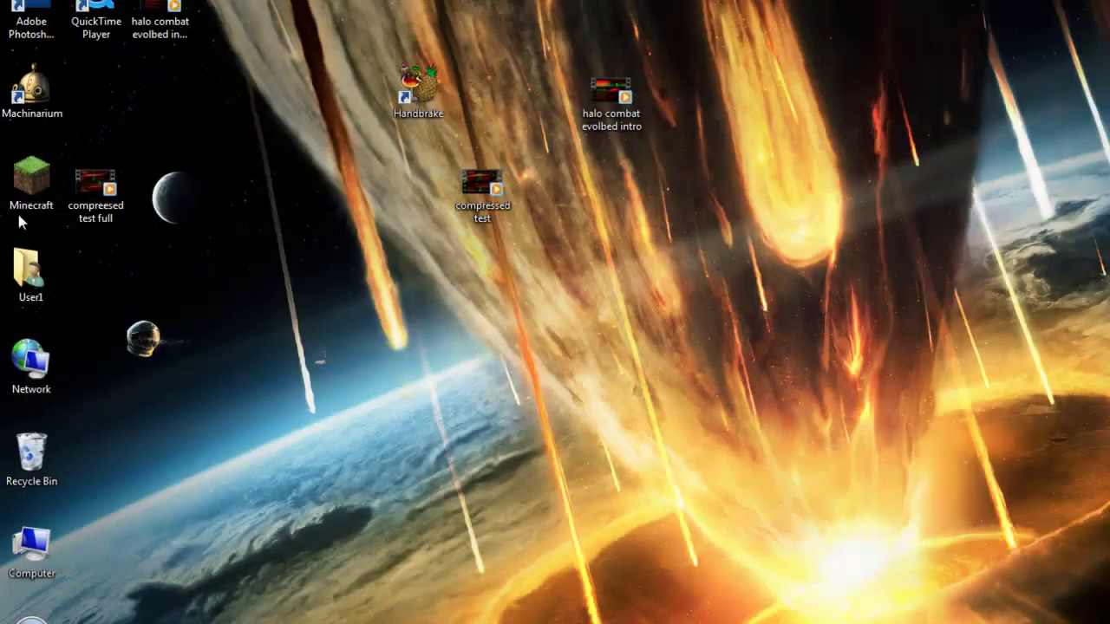
right_click(102, 214)
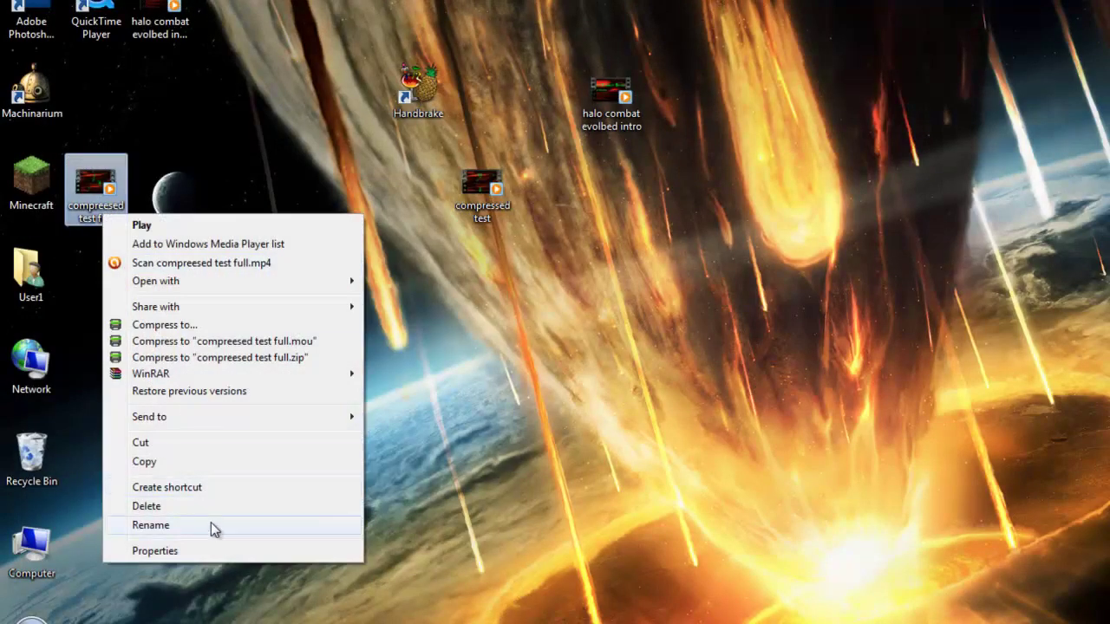
click(209, 550)
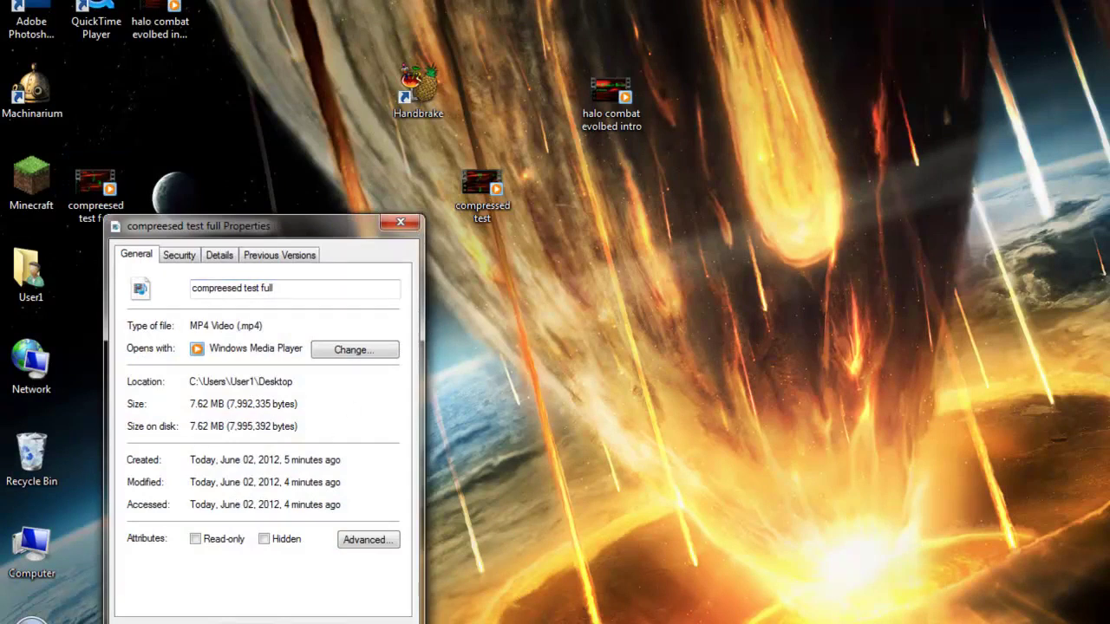
drag(314, 230, 378, 118)
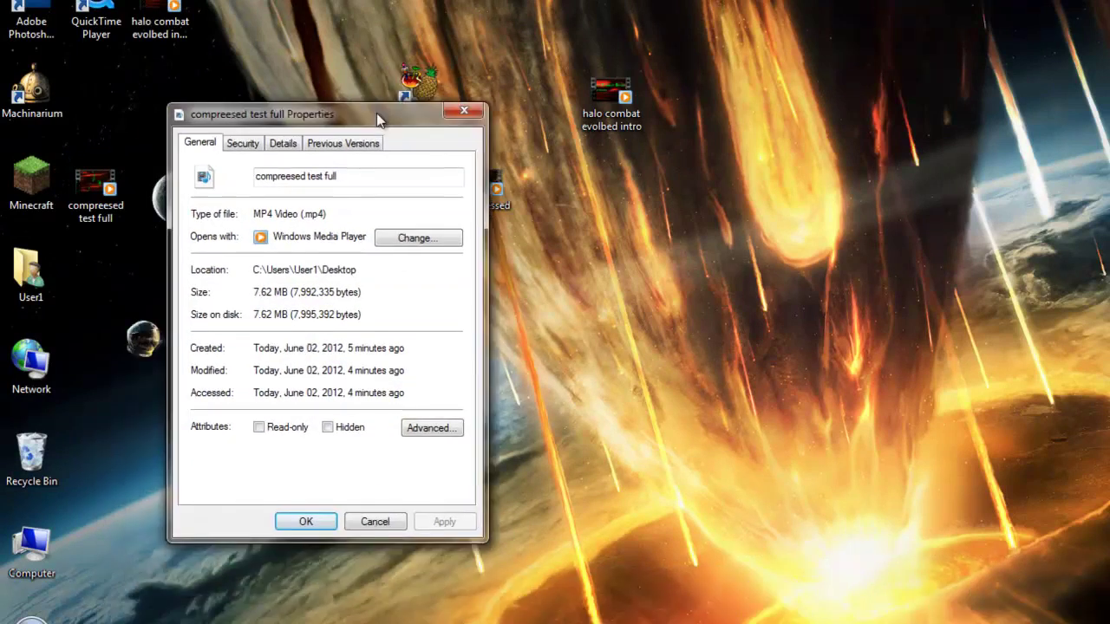
key(Escape)
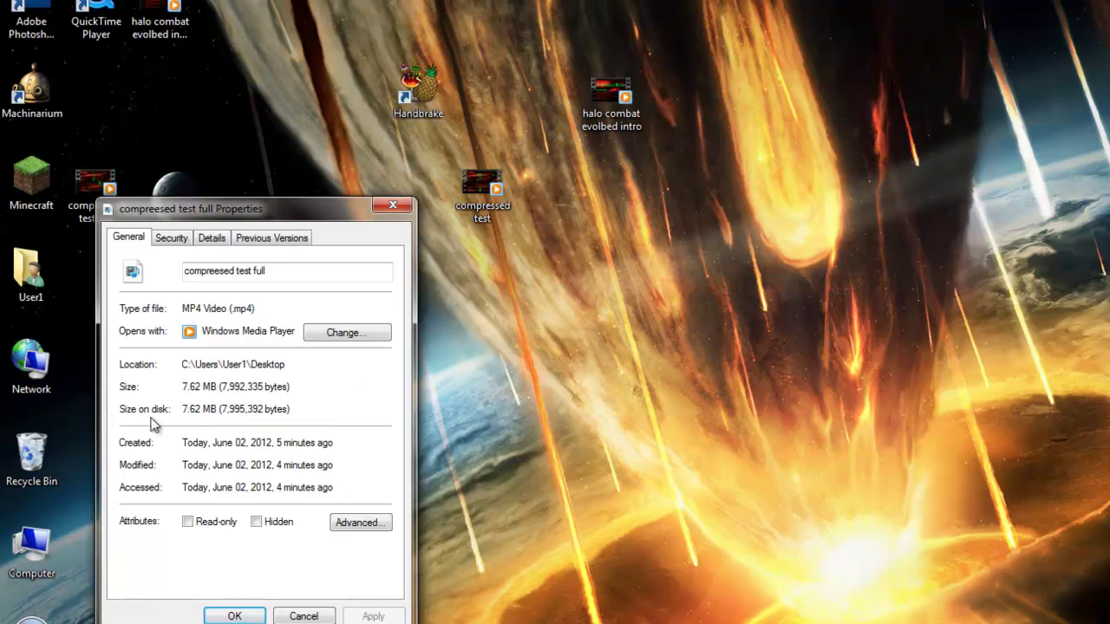
drag(496, 192, 691, 286)
Set compressed test's 2.65 MB Properties beside the 7.62 MB sheet, then close both.
right_click(691, 286)
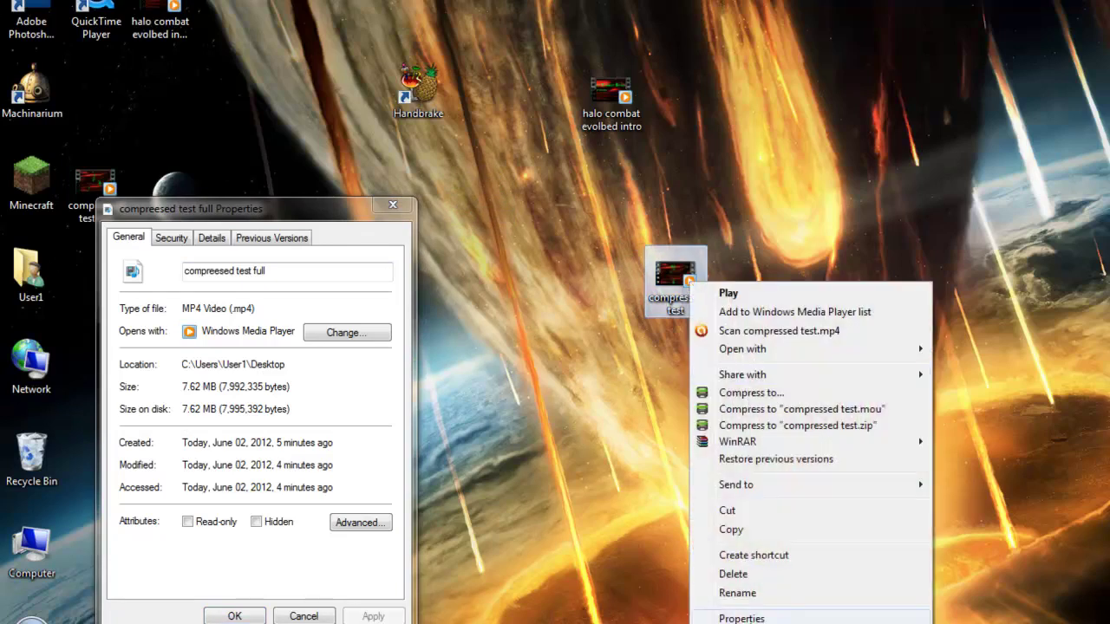
click(719, 612)
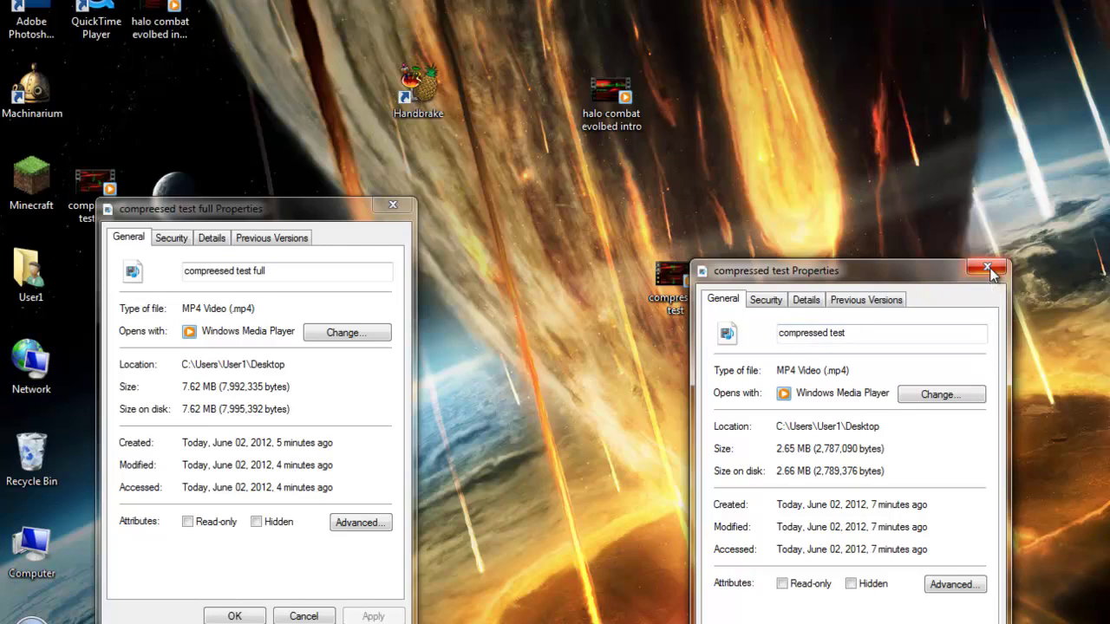
drag(761, 277, 669, 184)
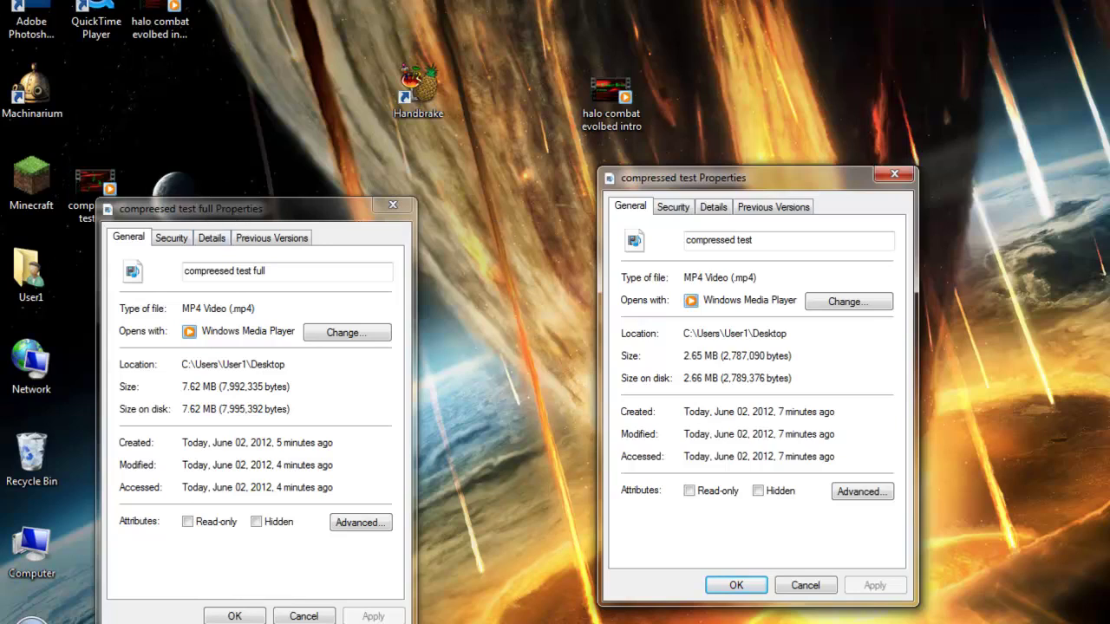
click(894, 174)
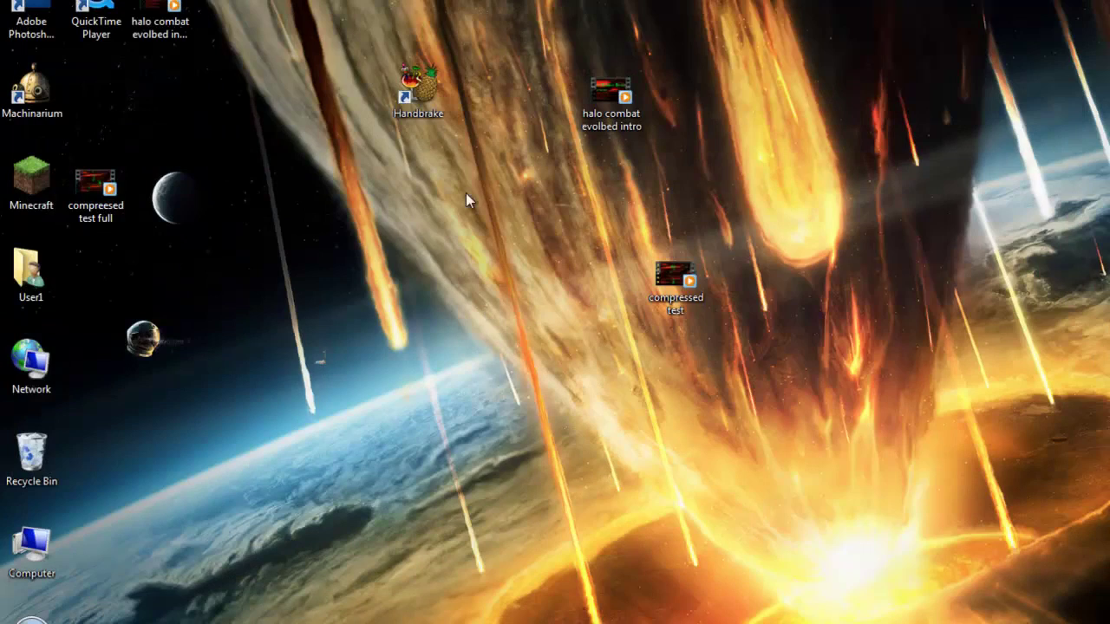
Launch HandBrake and open 'halo combat evolbed intro' as the source video file.
click(420, 108)
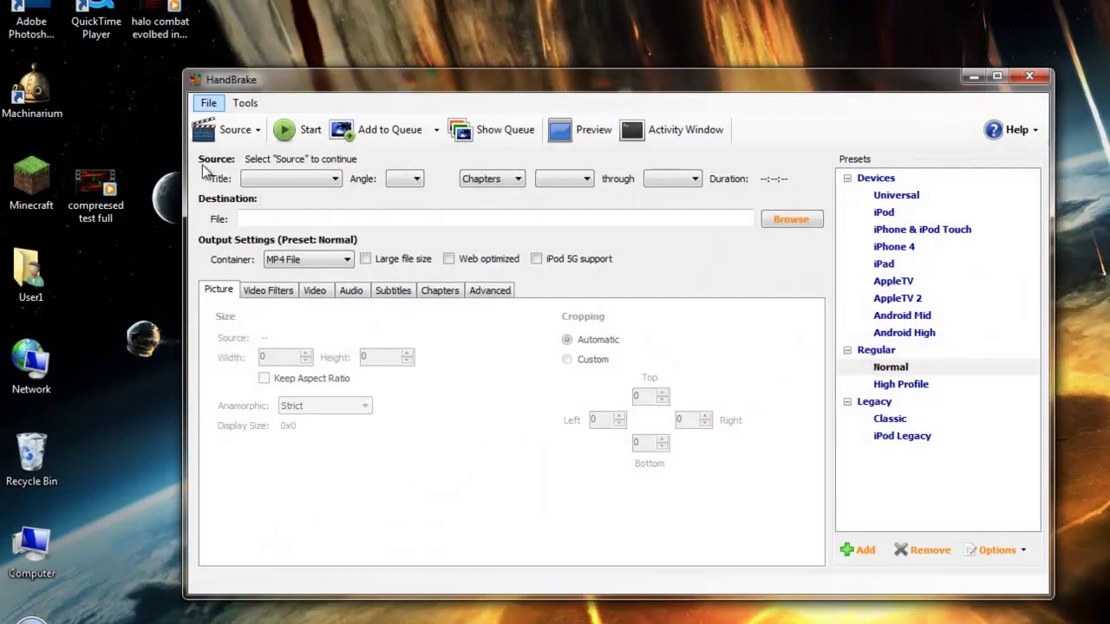
click(209, 132)
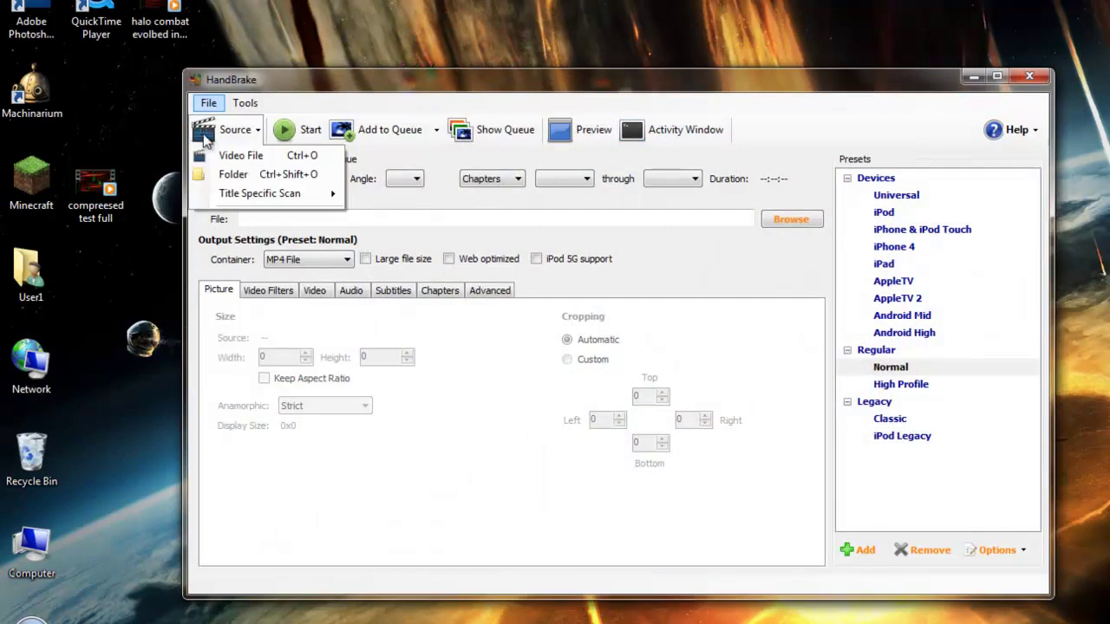
click(221, 155)
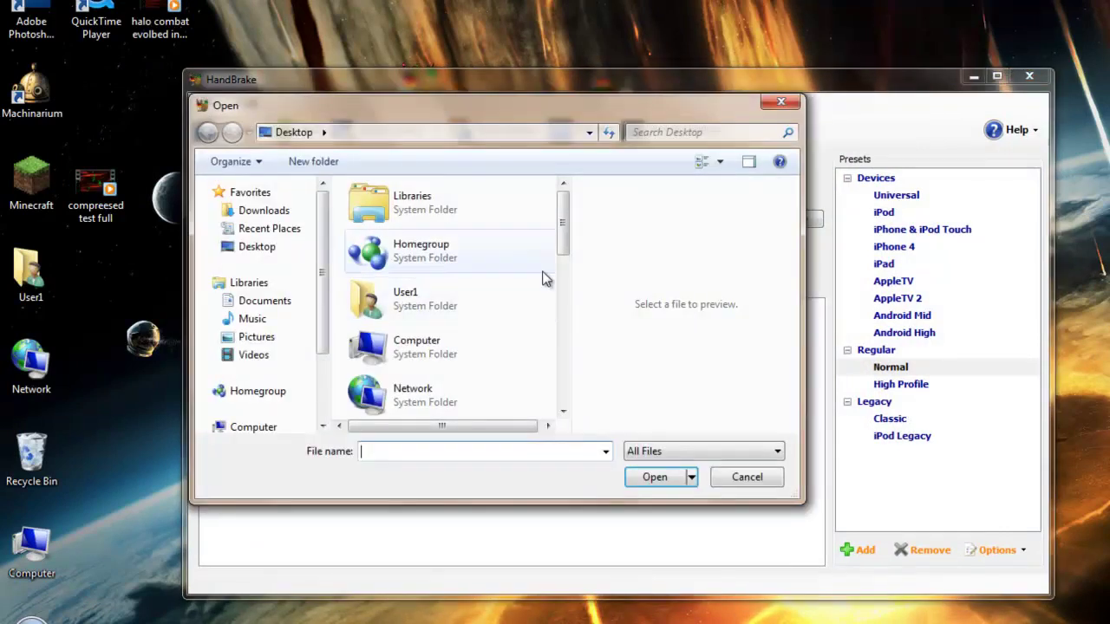
drag(562, 224, 563, 341)
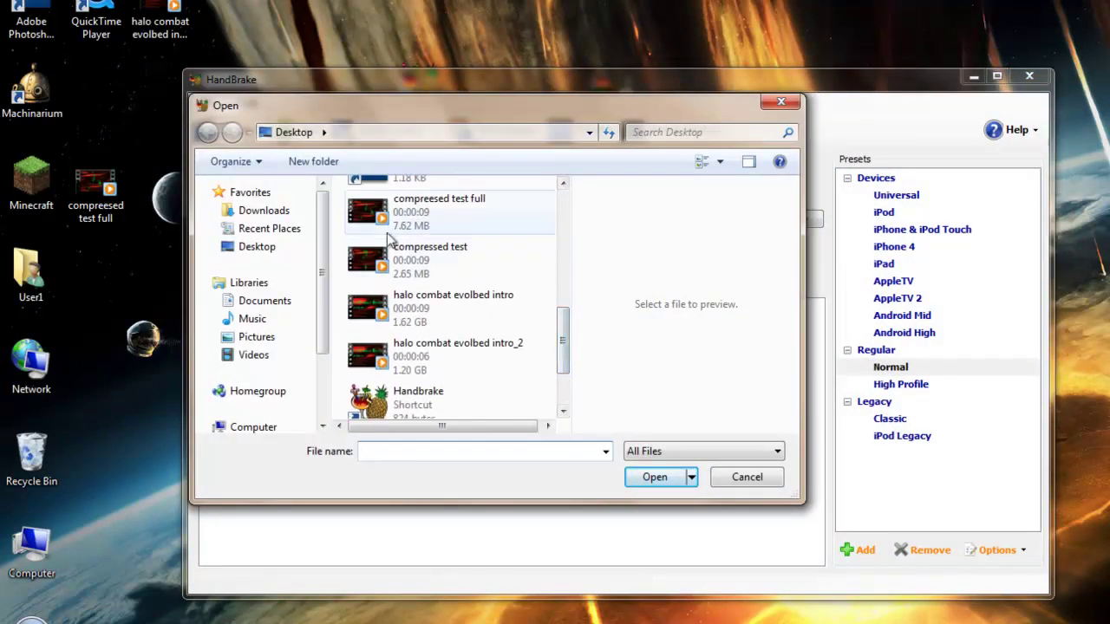
click(488, 332)
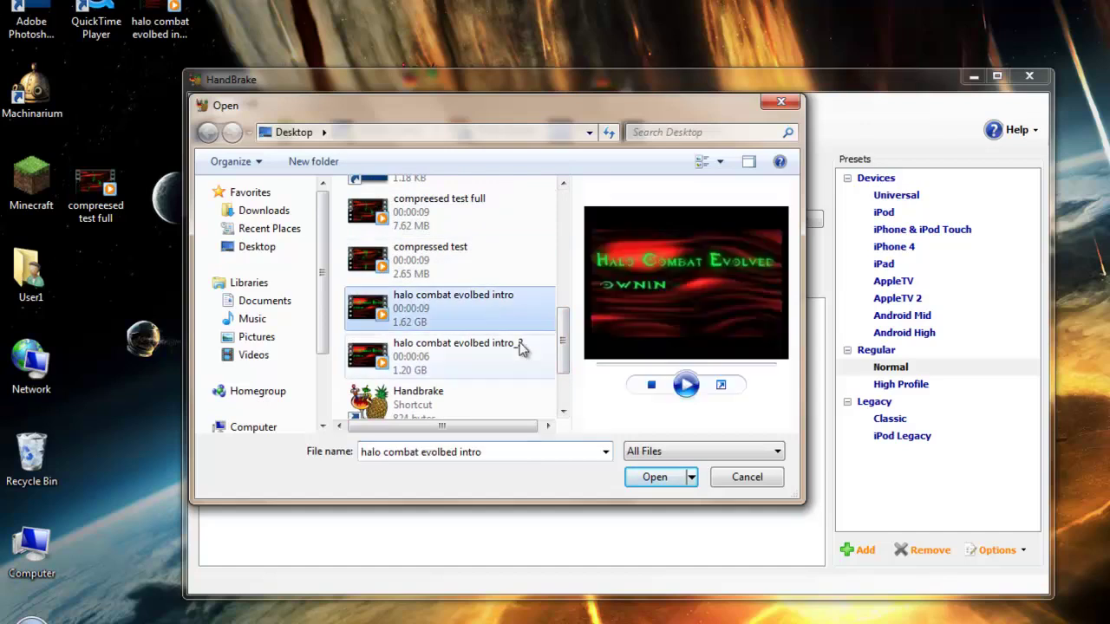
click(651, 486)
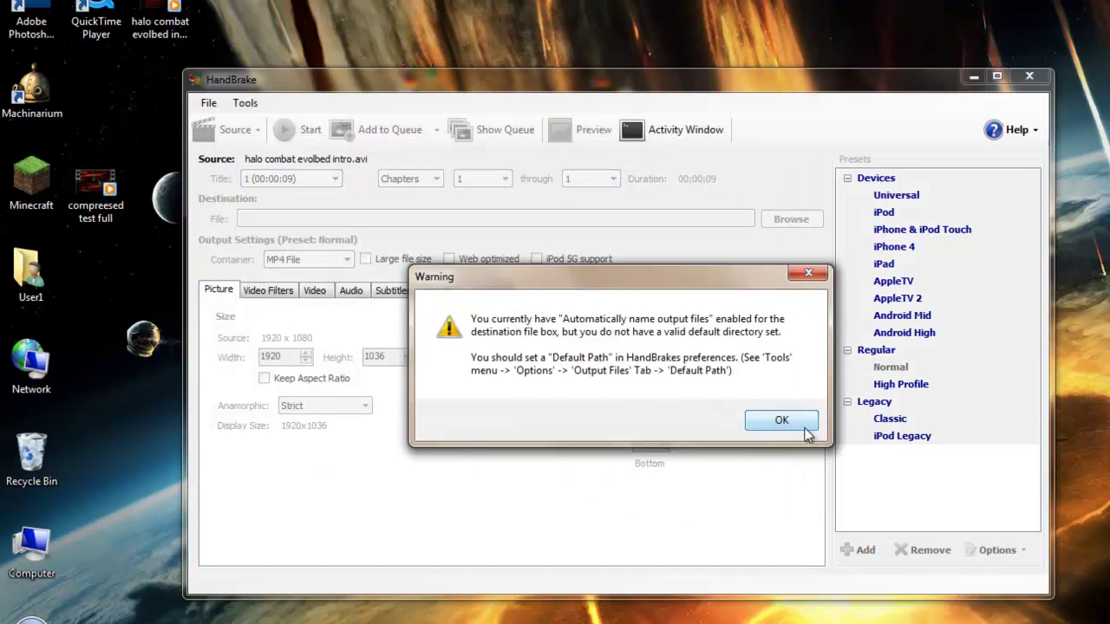
Dismiss the path warning and save output as 'youtube video' on the Desktop, MP4 File container.
click(781, 420)
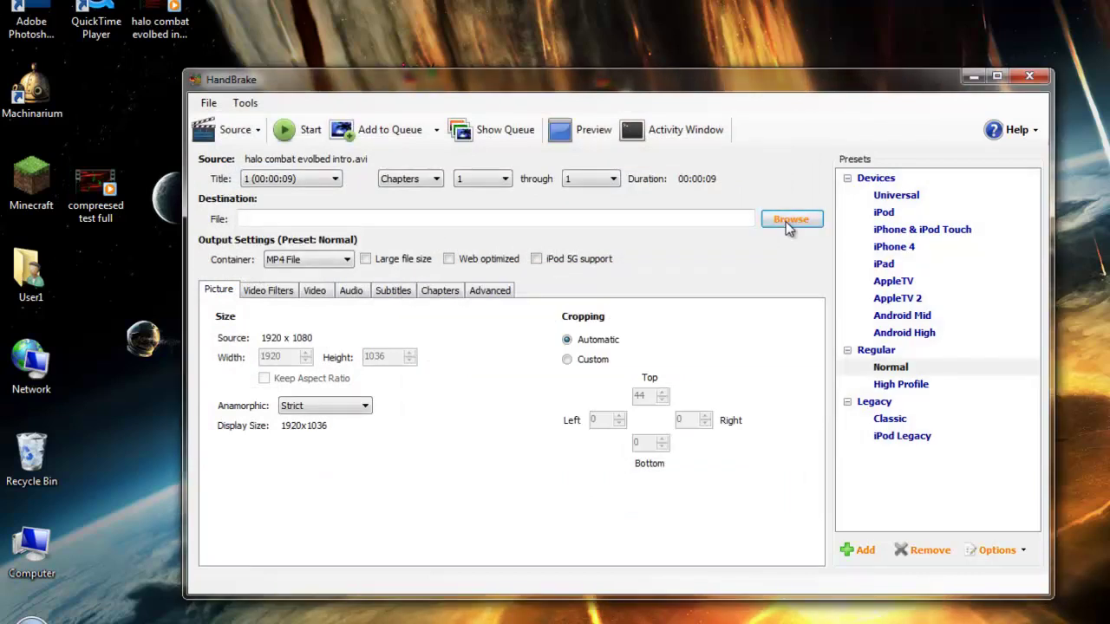
click(785, 221)
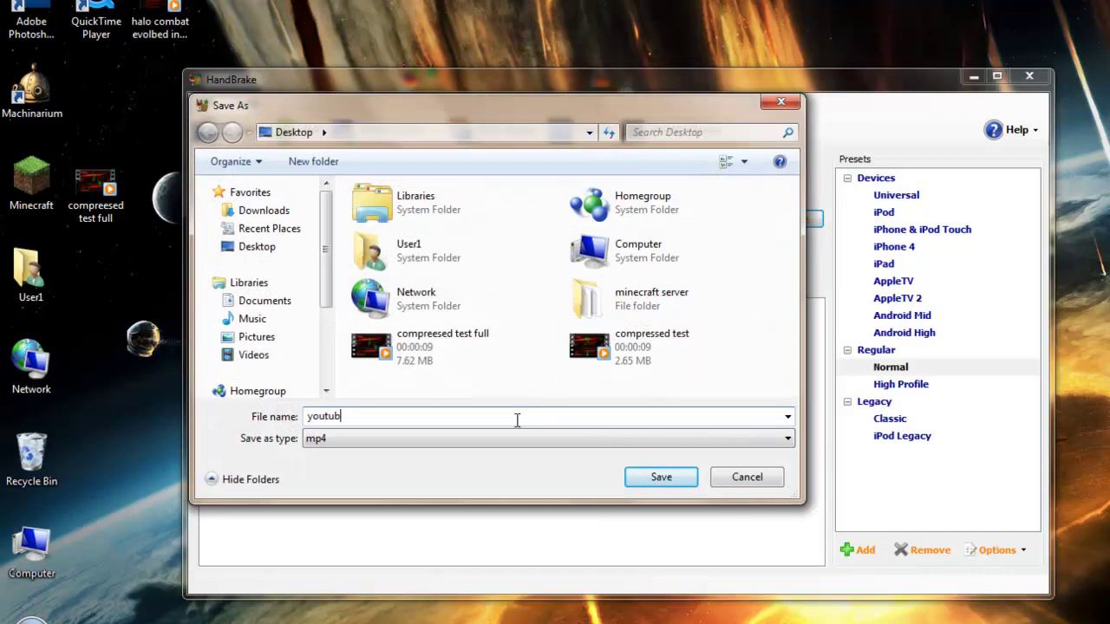
click(661, 477)
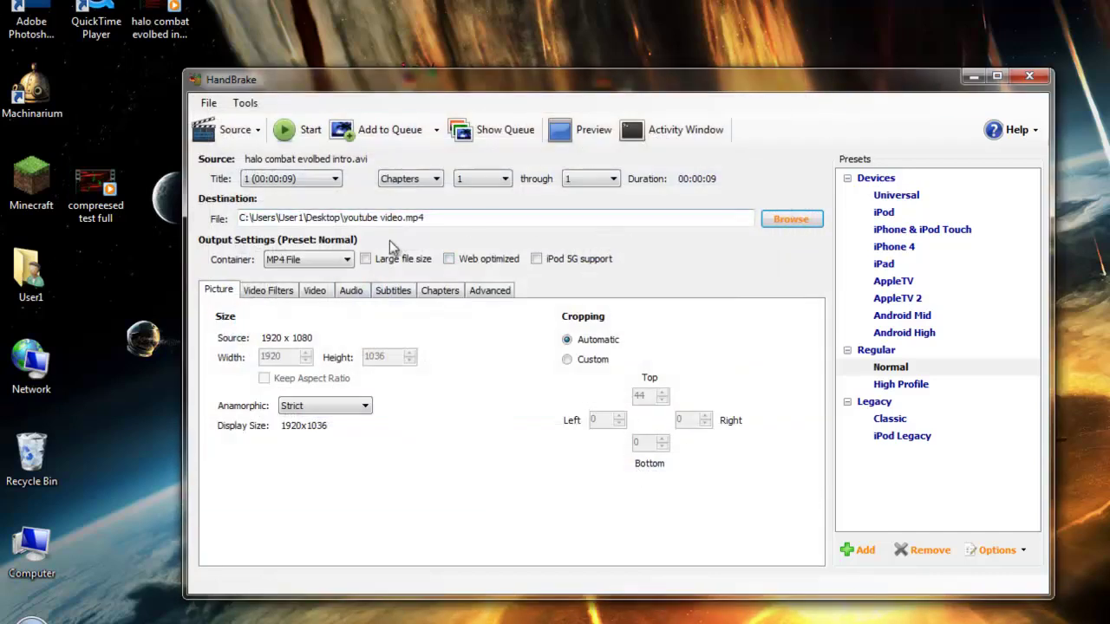
mouse_move(398, 259)
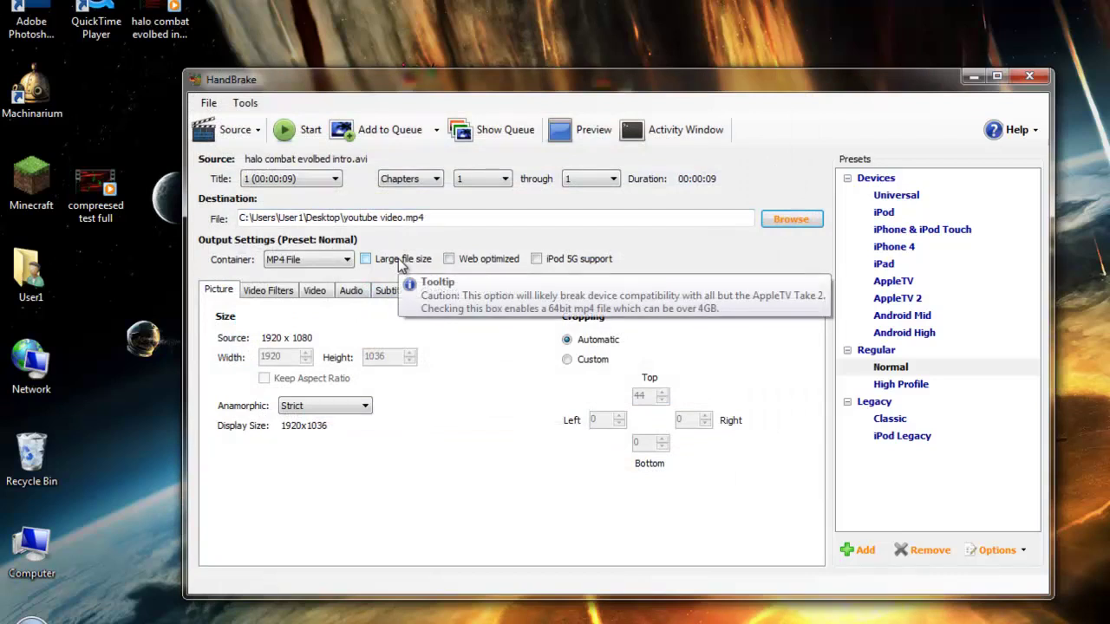
click(346, 259)
click(339, 275)
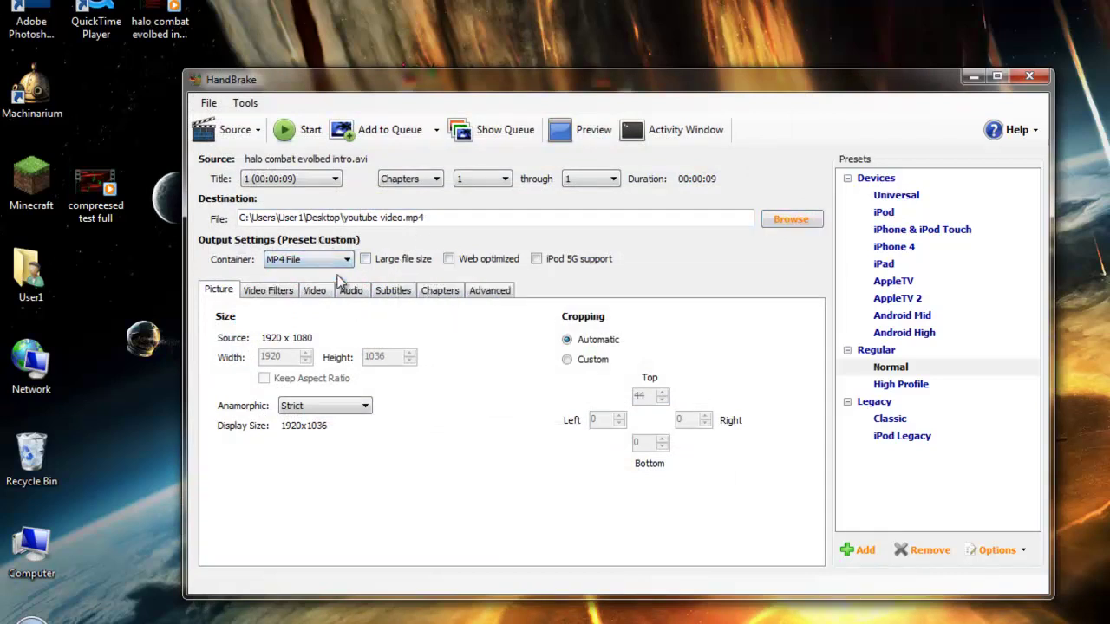
click(268, 291)
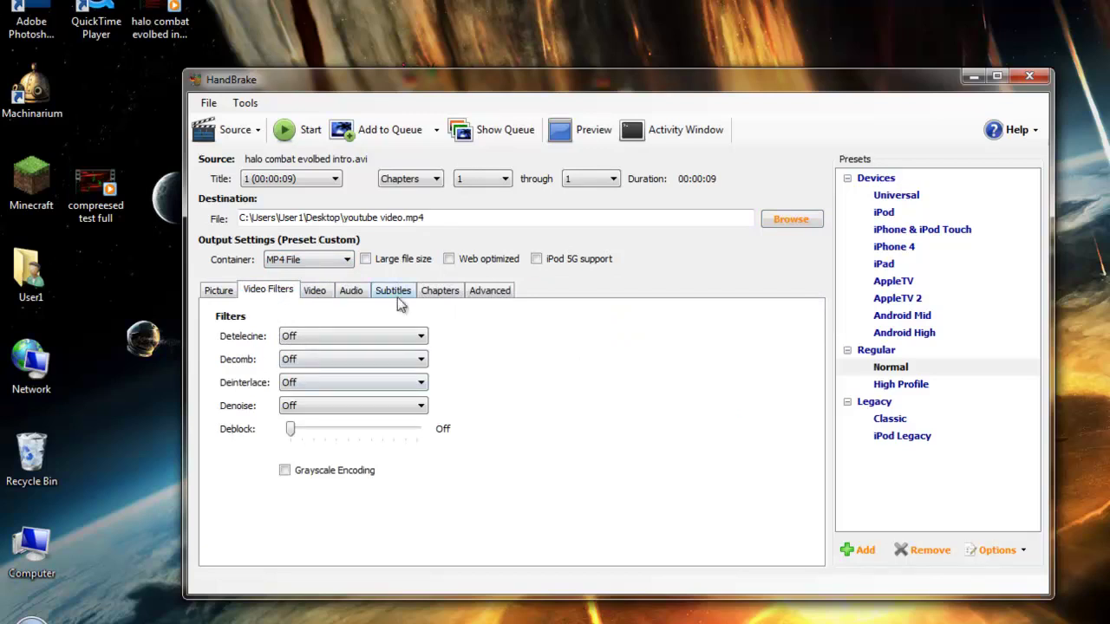
click(326, 297)
click(361, 338)
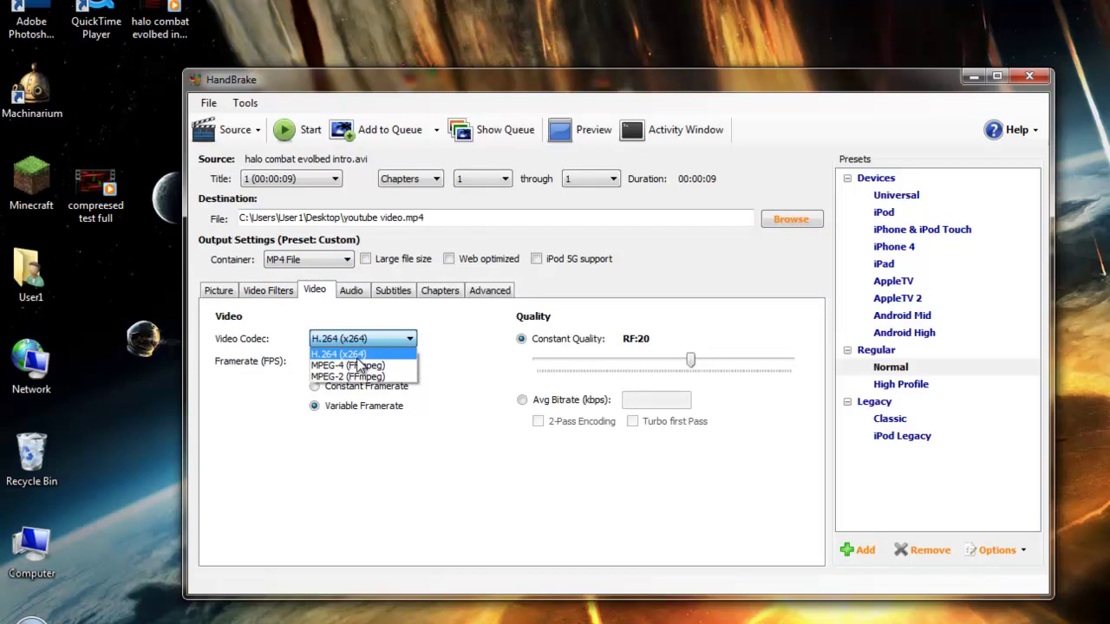
Keep H.264 (x264) and 'Same as source' framerate, choosing Constant Framerate.
click(359, 353)
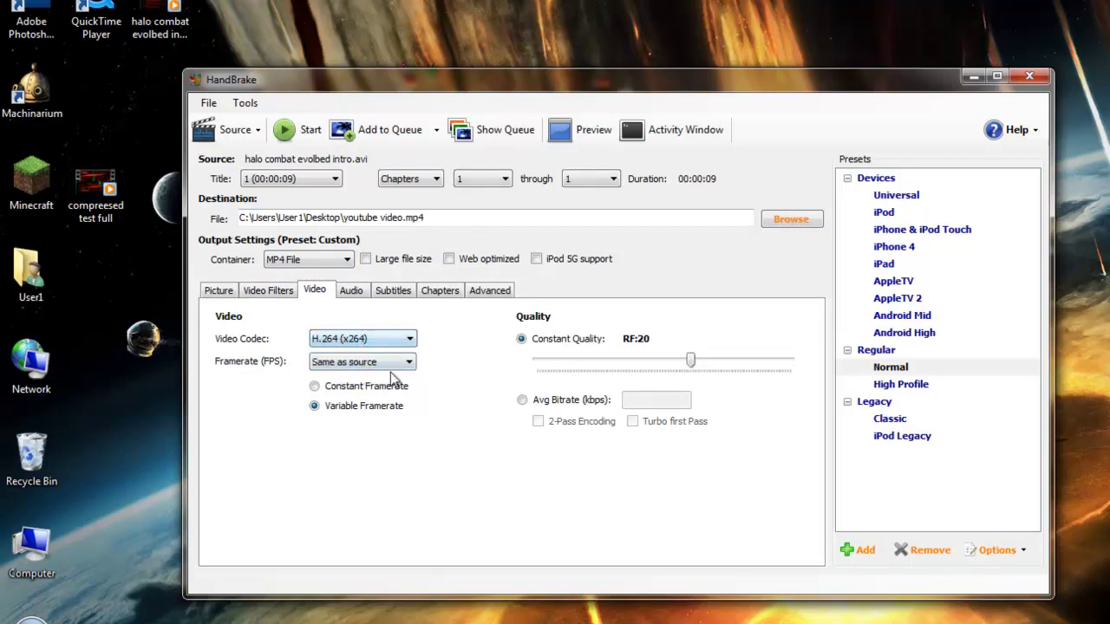
click(365, 368)
click(365, 368)
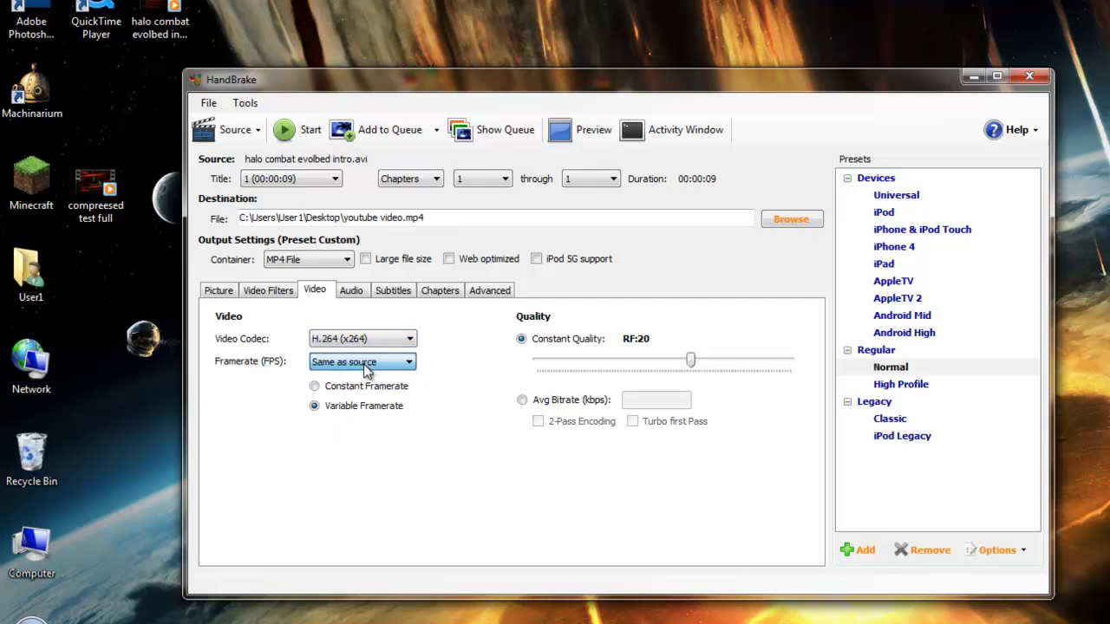
click(316, 388)
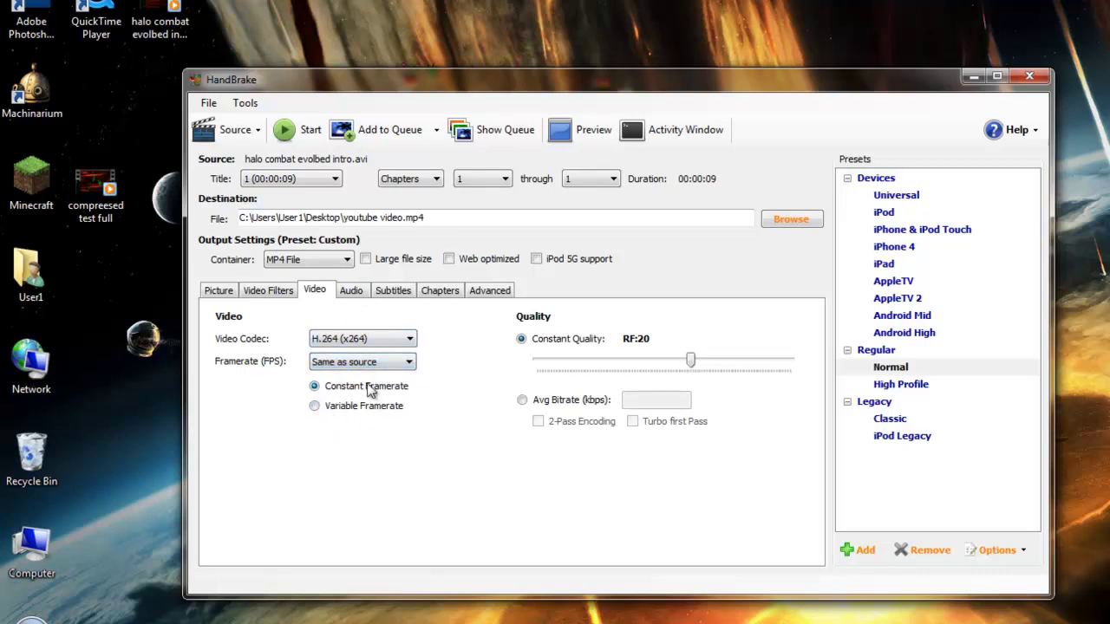
click(314, 406)
click(313, 386)
Review the Audio, Subtitles and Chapters tabs, then return to the Video tab.
mouse_move(633, 371)
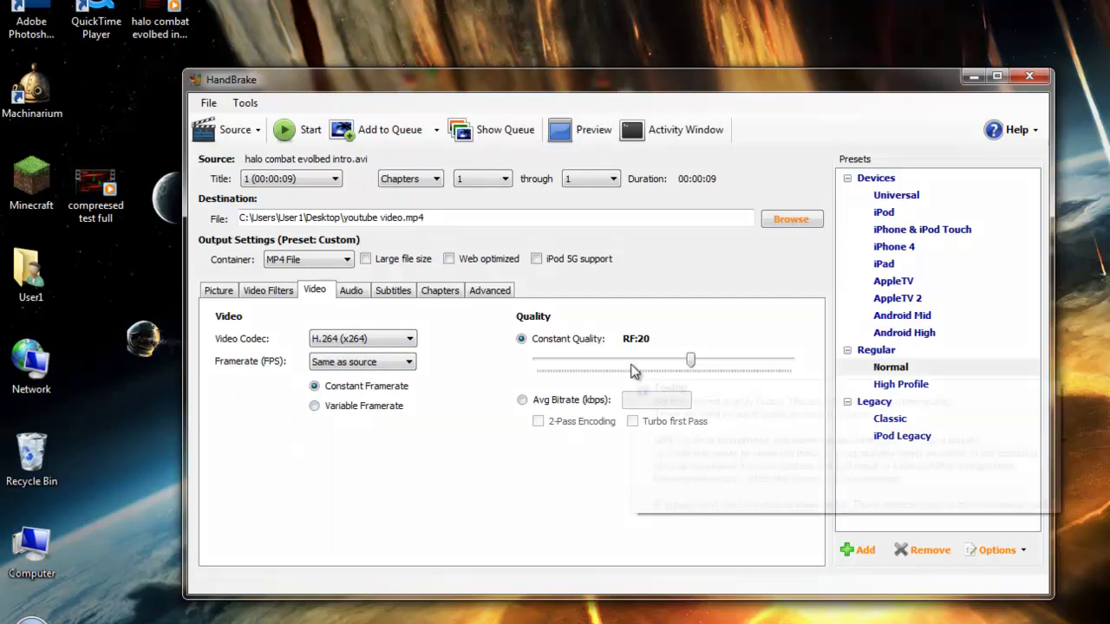
click(351, 292)
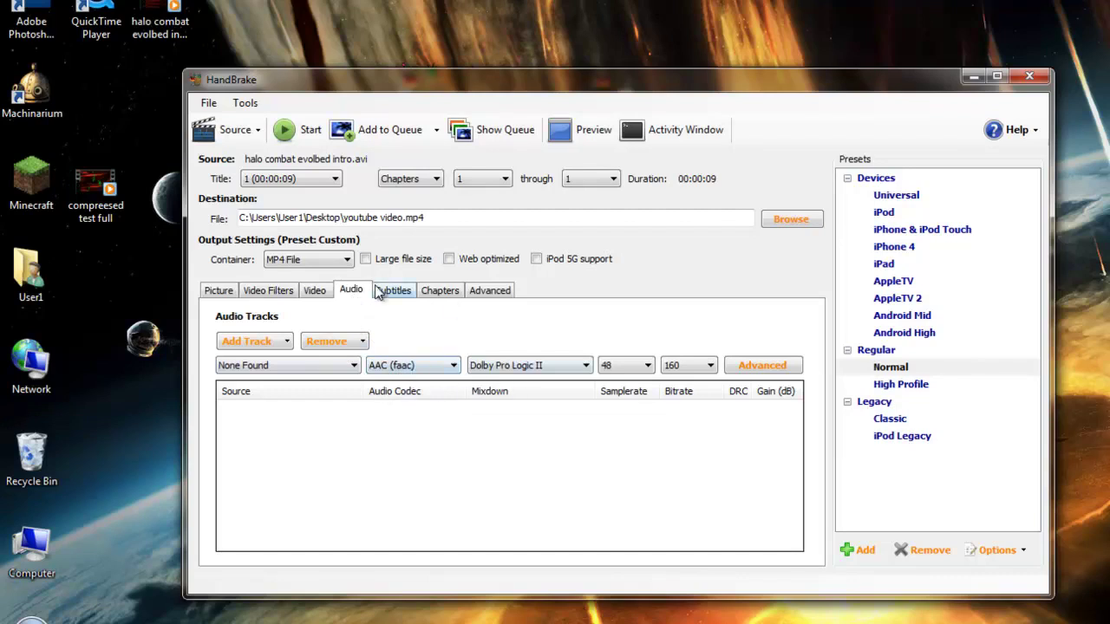
click(384, 293)
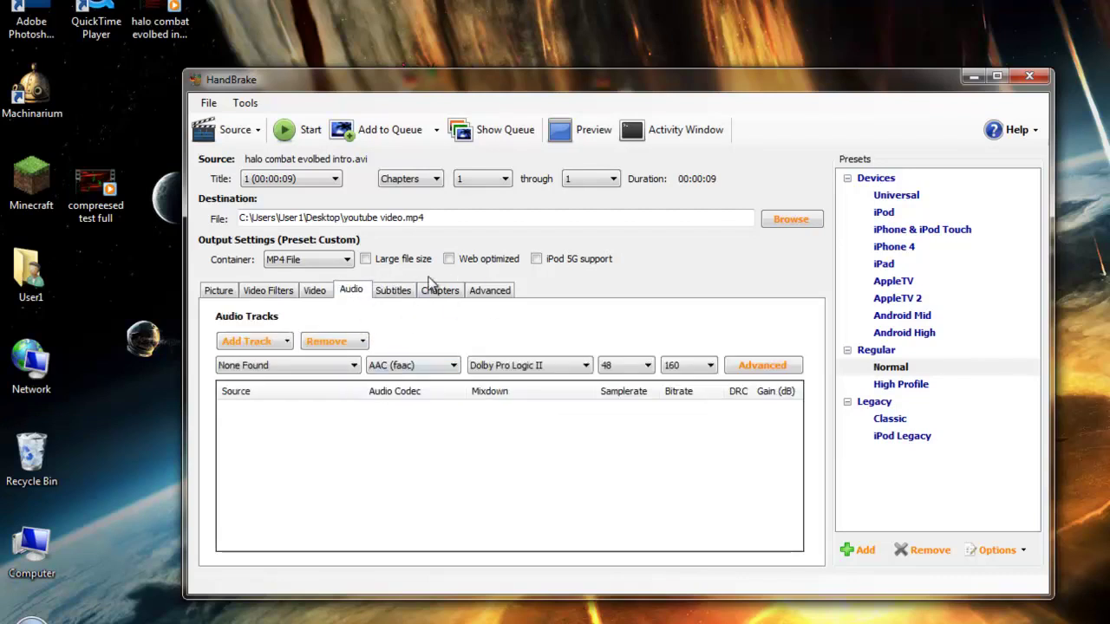
click(434, 290)
click(392, 291)
click(351, 291)
click(315, 293)
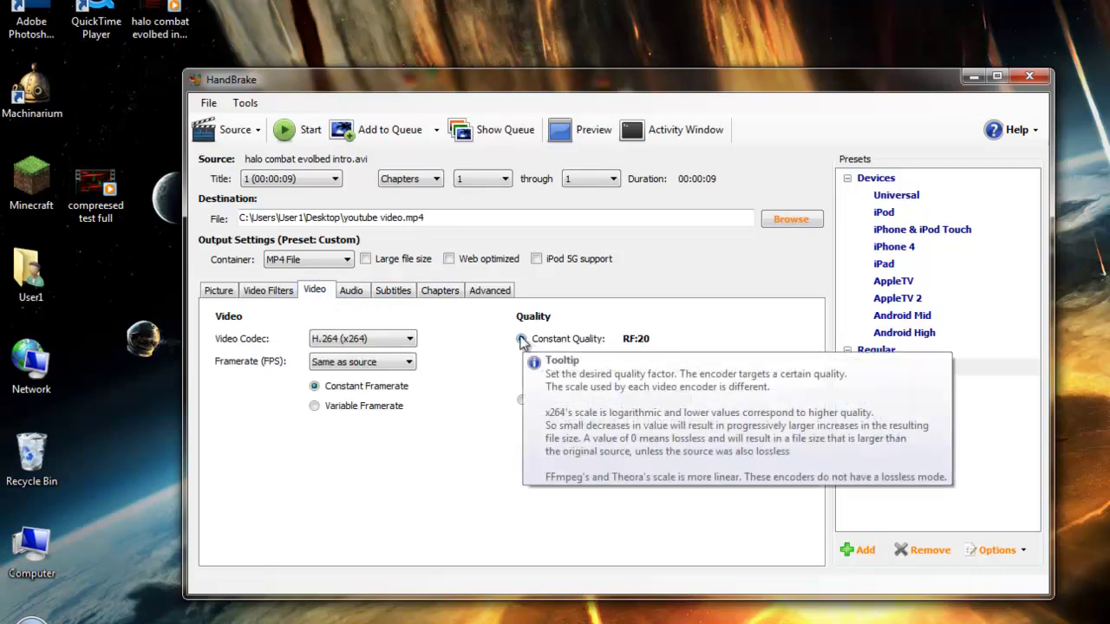
Lower the Constant Quality slider from RF 20 to RF 26.
drag(691, 360, 667, 368)
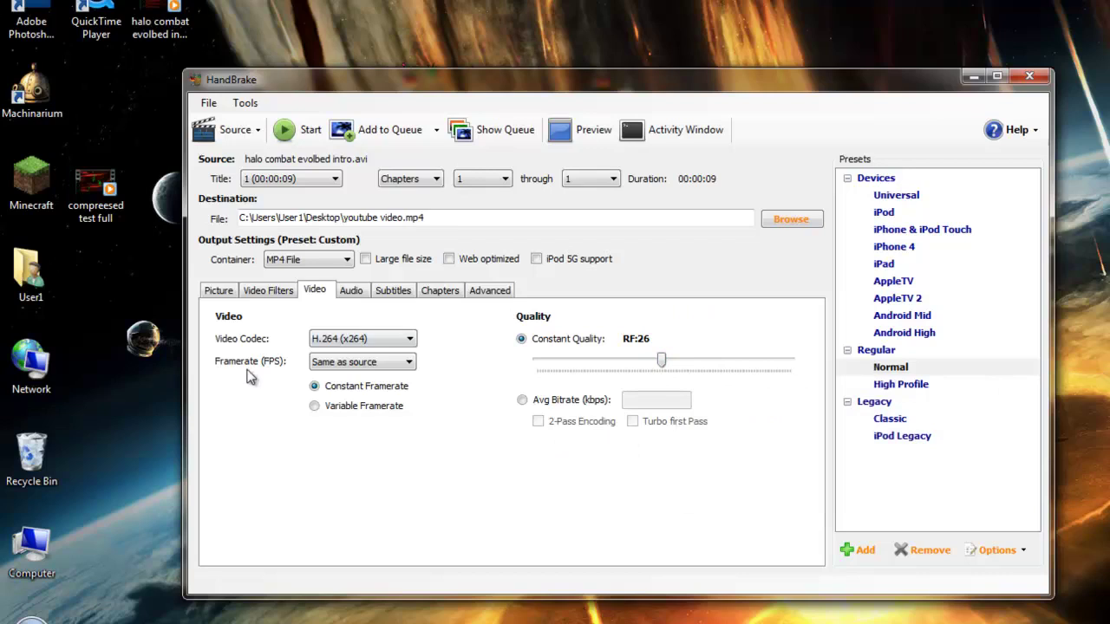
Start encoding to youtube video.mp4 with H.264 until Encoding Finished appears.
click(282, 134)
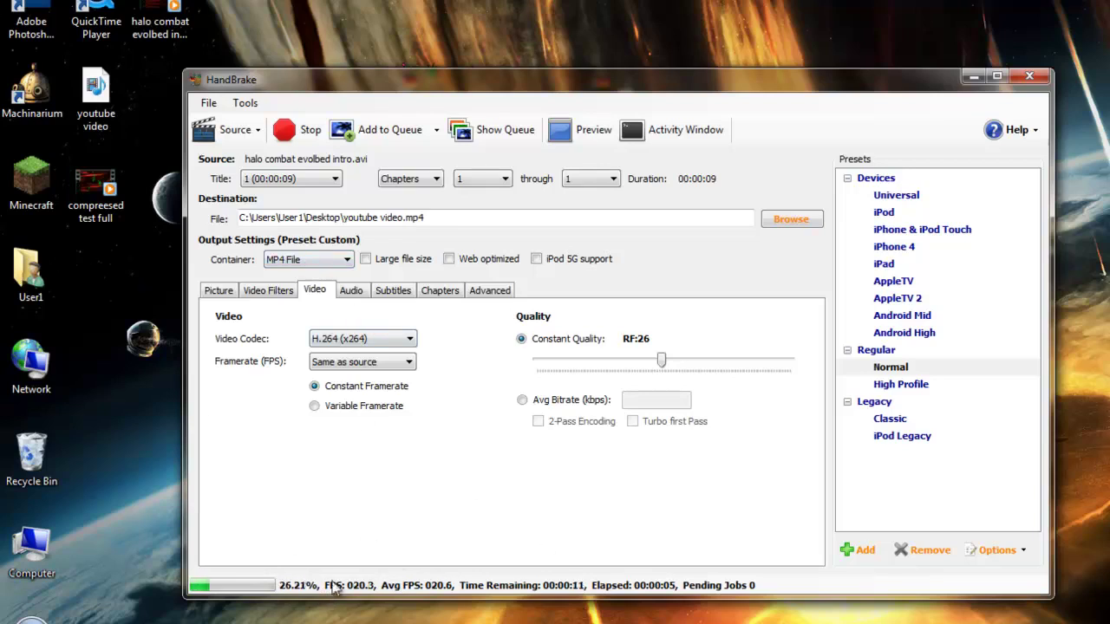
click(381, 340)
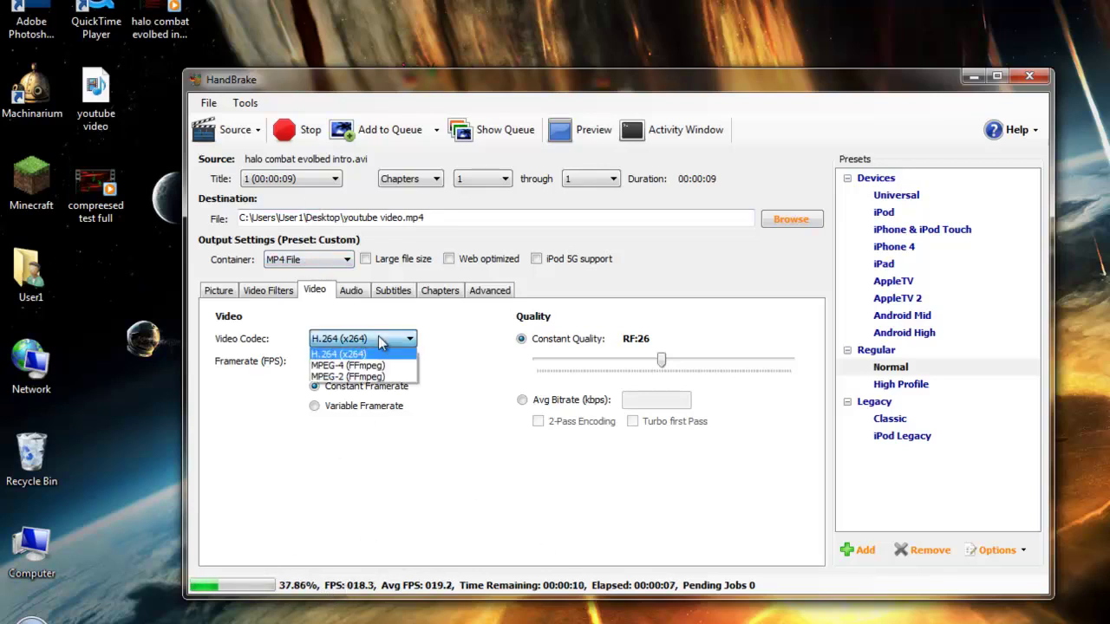
click(378, 338)
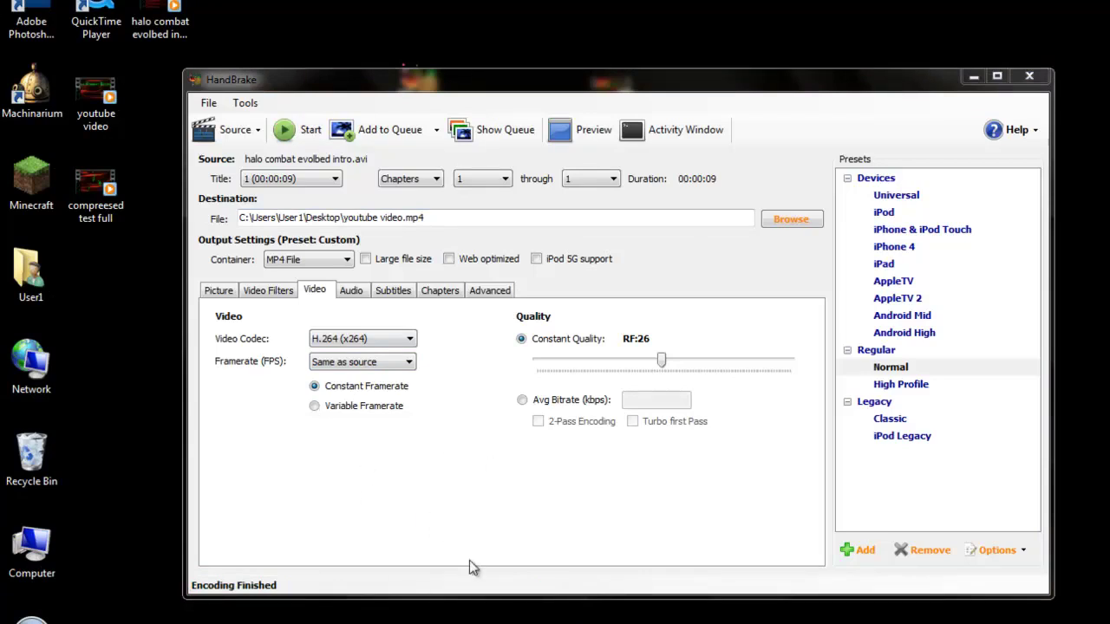
Apply the GTGraphics desktop theme through Personalize.
right_click(209, 616)
click(252, 604)
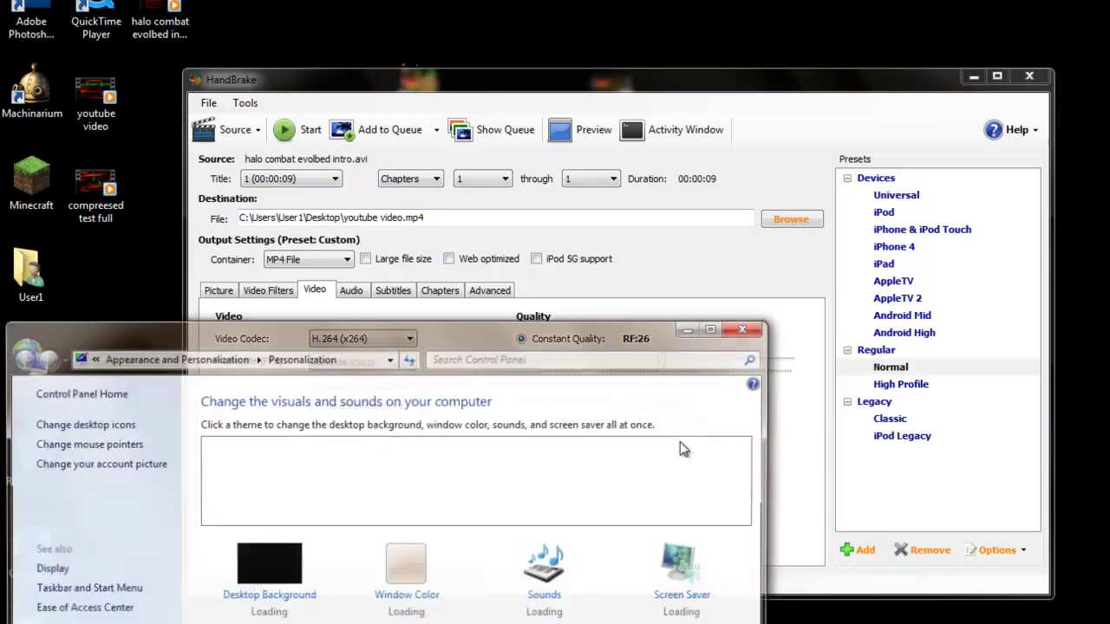
click(334, 549)
click(762, 330)
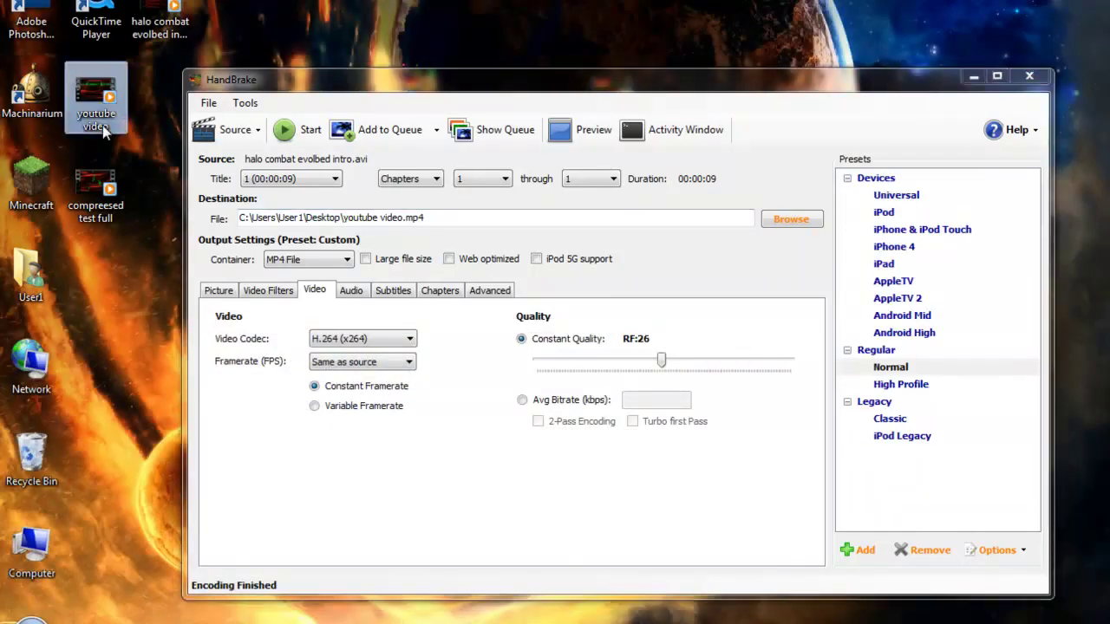
Play youtube video and confirm in its Properties that it is 1.56 MB.
double_click(102, 124)
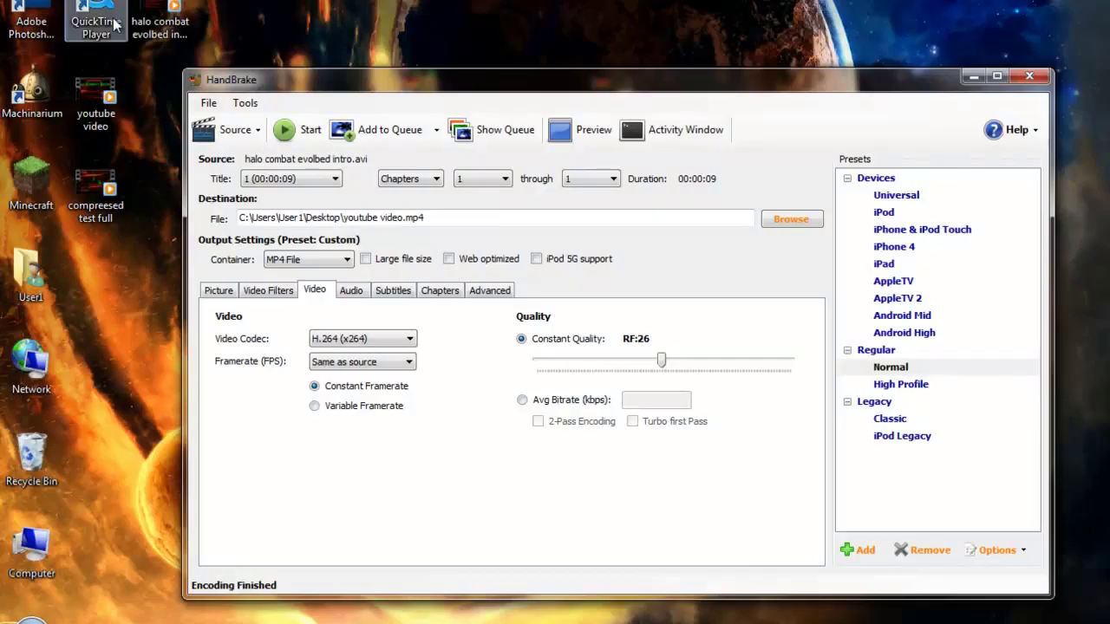
right_click(156, 19)
right_click(109, 121)
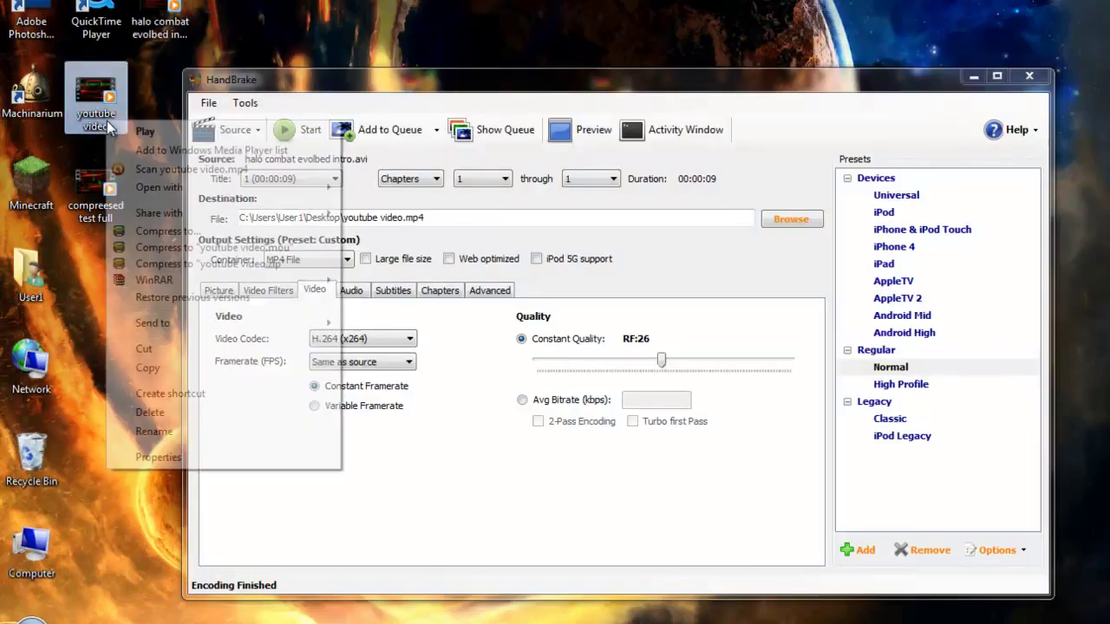
click(191, 458)
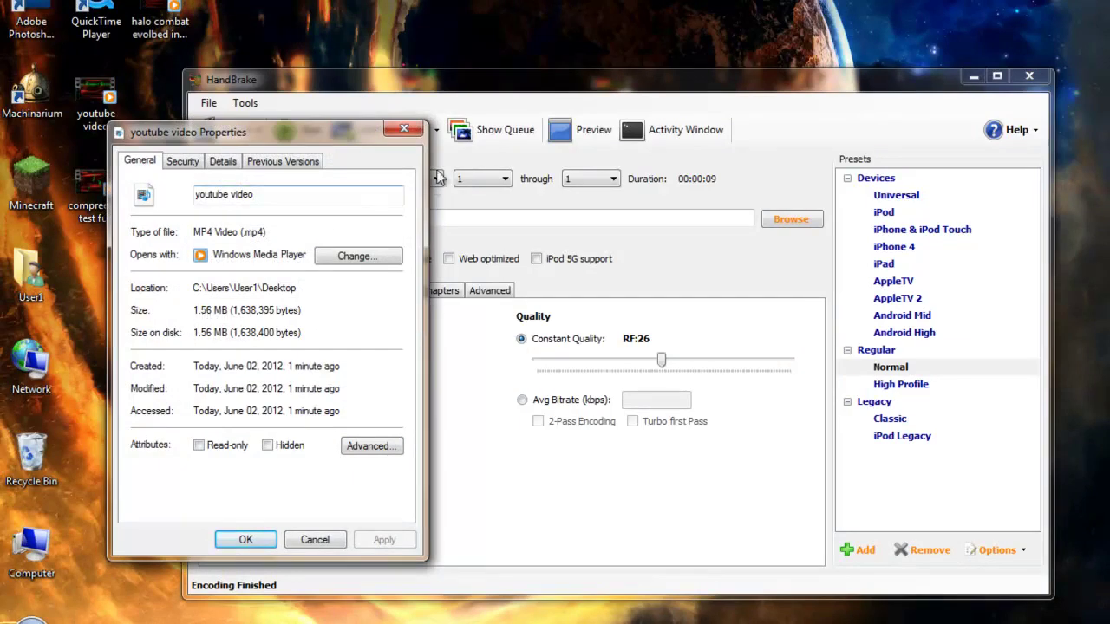
click(416, 132)
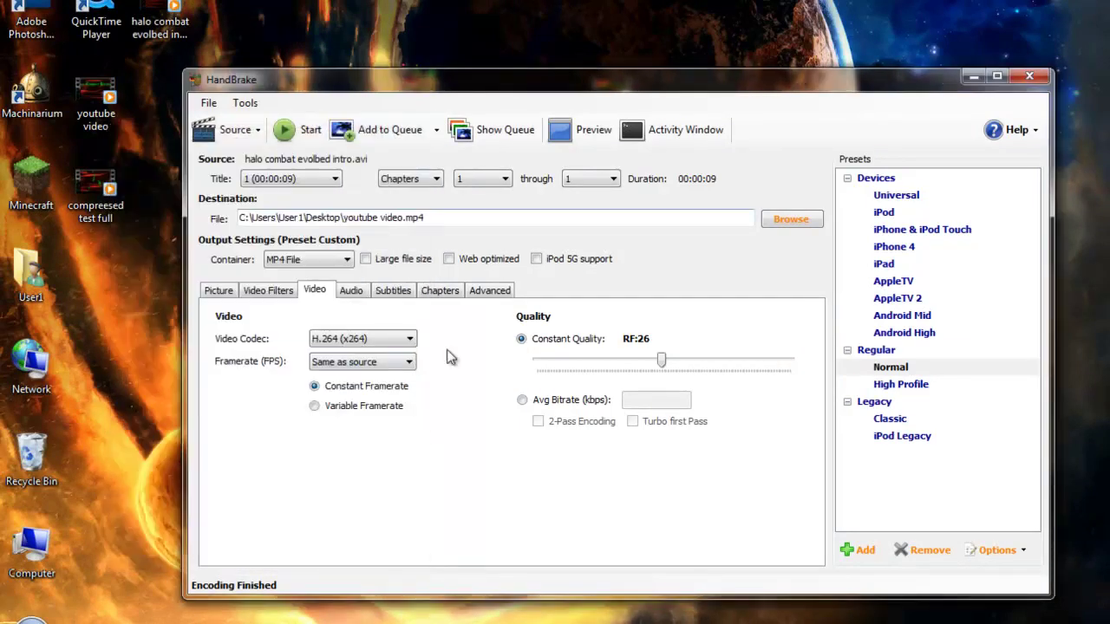
Confirm H.264 (x264) remains the selected video codec in HandBrake.
click(360, 341)
click(356, 339)
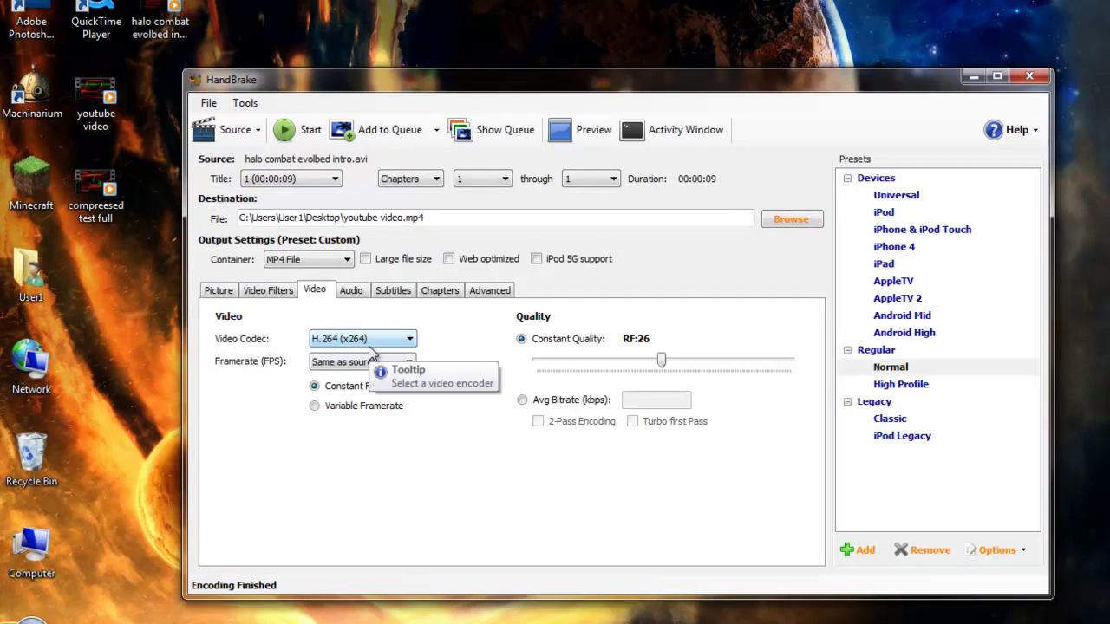
click(390, 347)
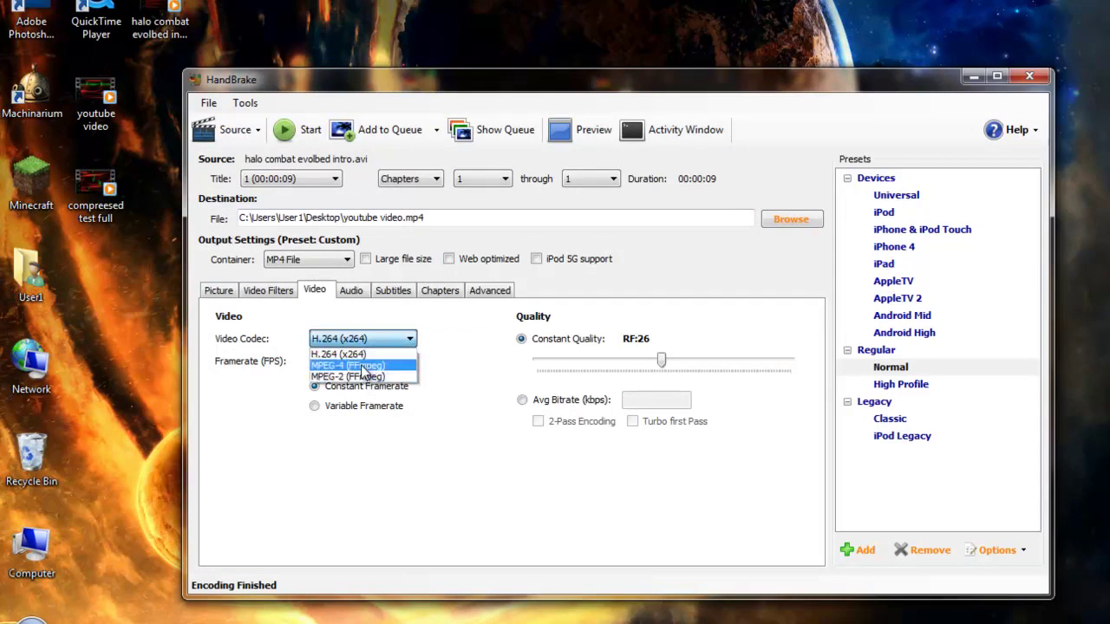
click(364, 347)
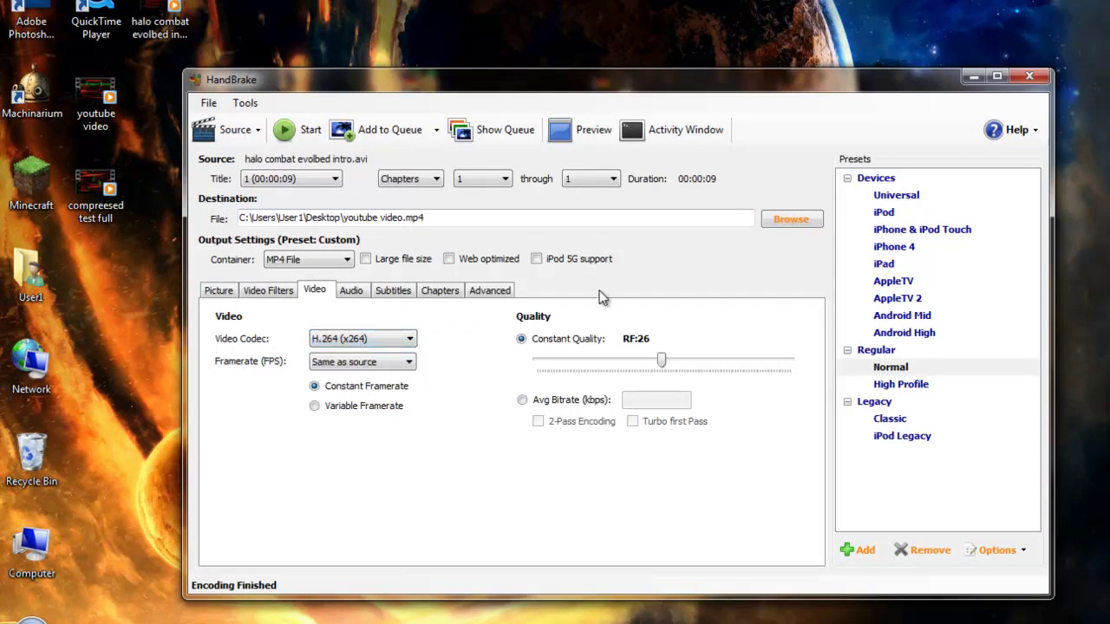
Close HandBrake and move the compressed test file toward the desktop centre.
click(1029, 76)
click(686, 286)
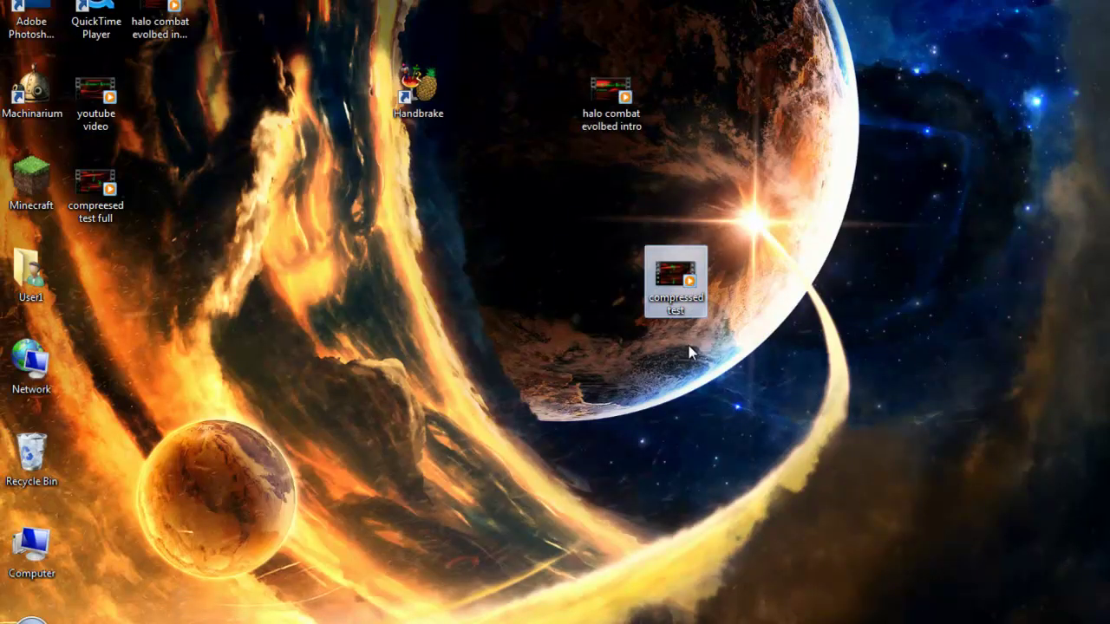
drag(523, 164, 550, 230)
Compare file properties: compressed test is 2.65 MB, youtube video is 1.56 MB.
right_click(543, 199)
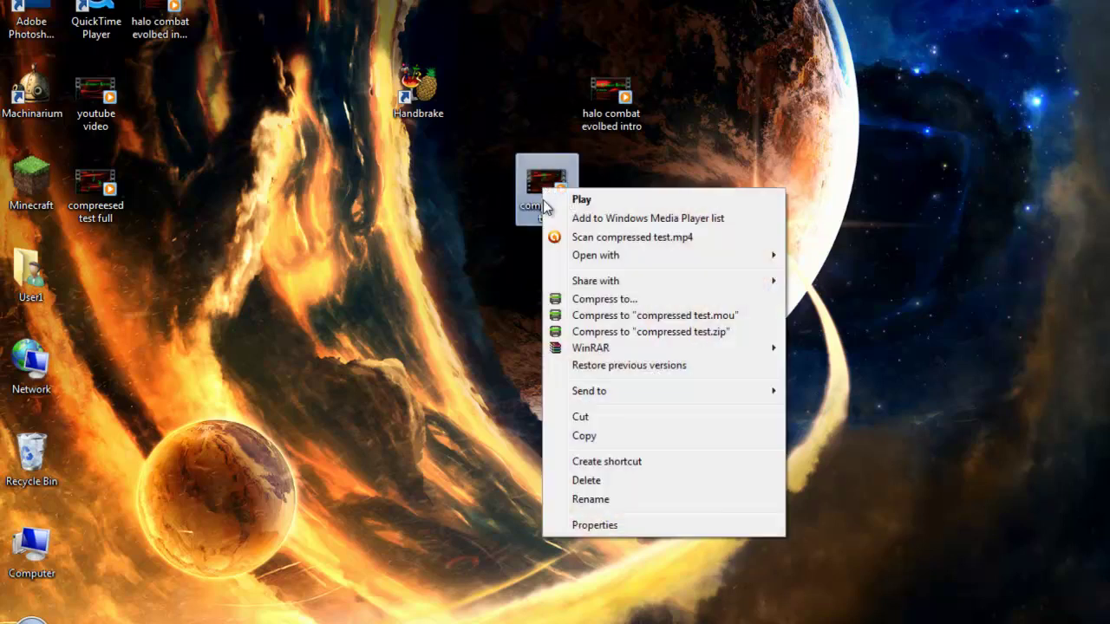
click(598, 524)
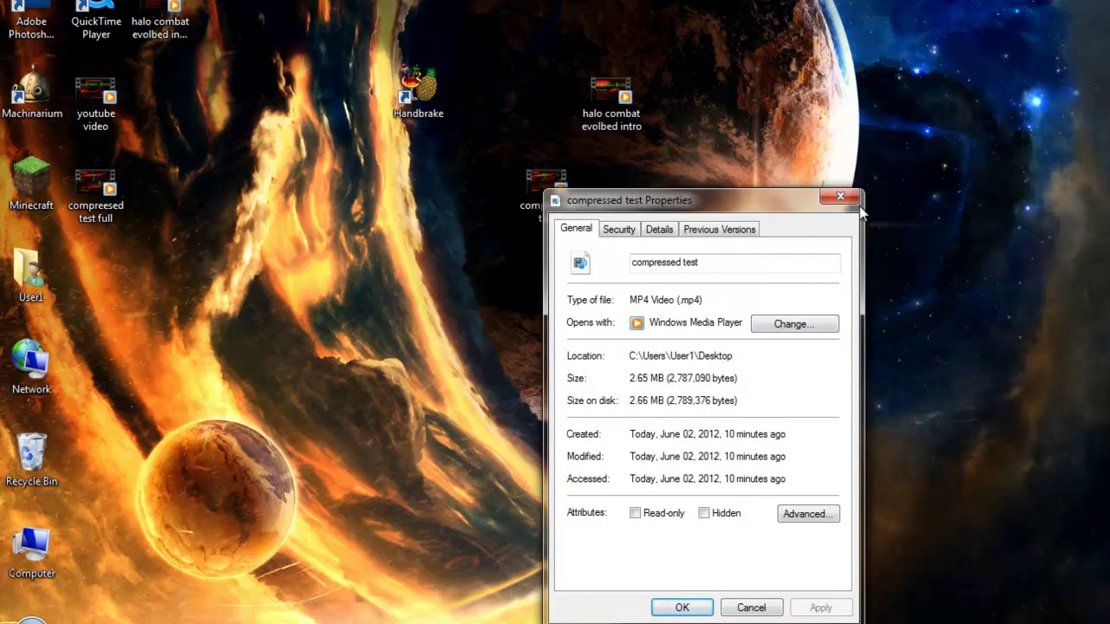
click(838, 198)
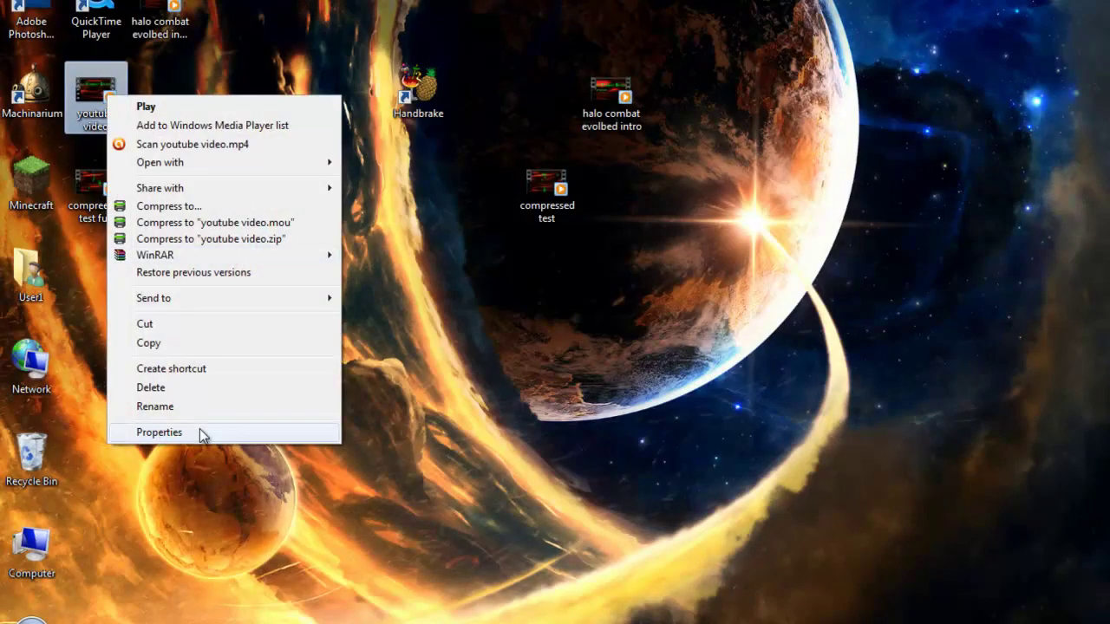
click(161, 432)
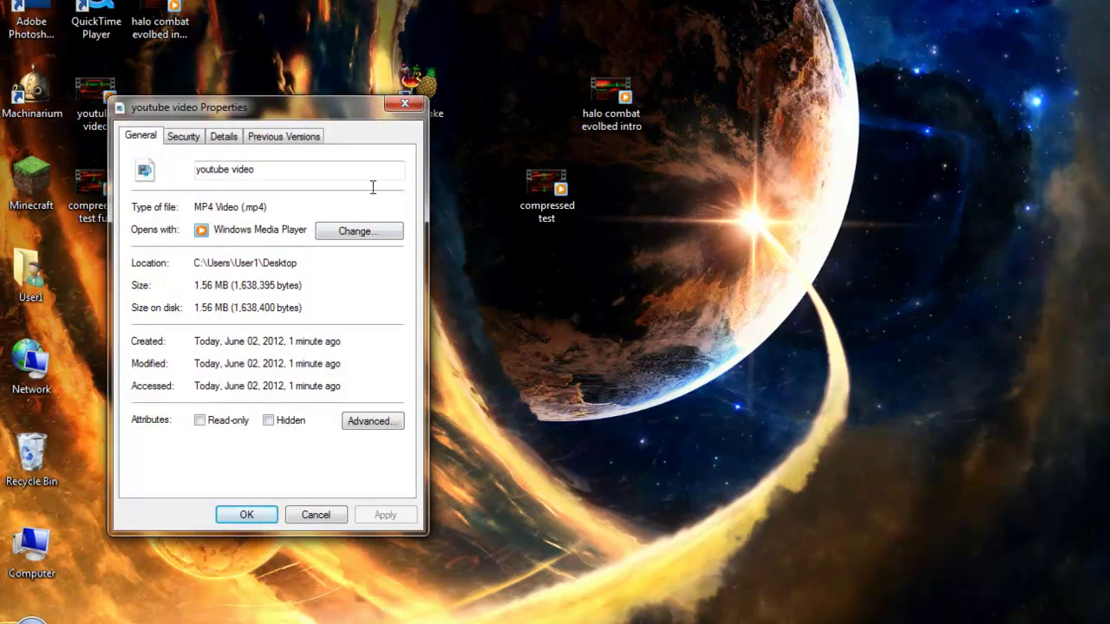
click(404, 104)
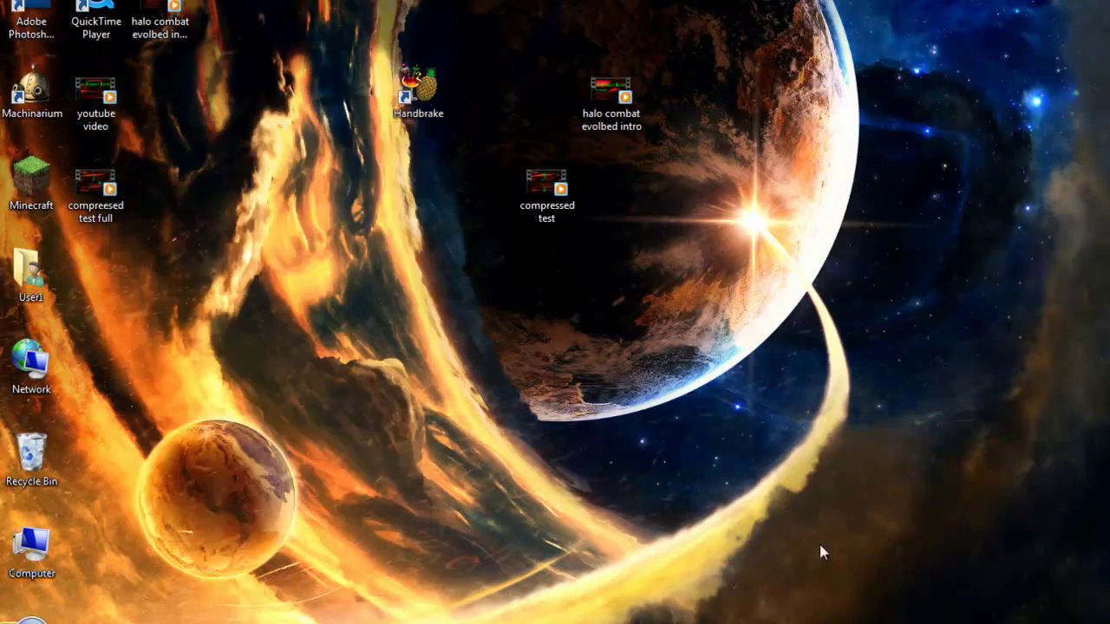
Bring the Chrome window with the YouTube upload page to the front.
mouse_move(876, 611)
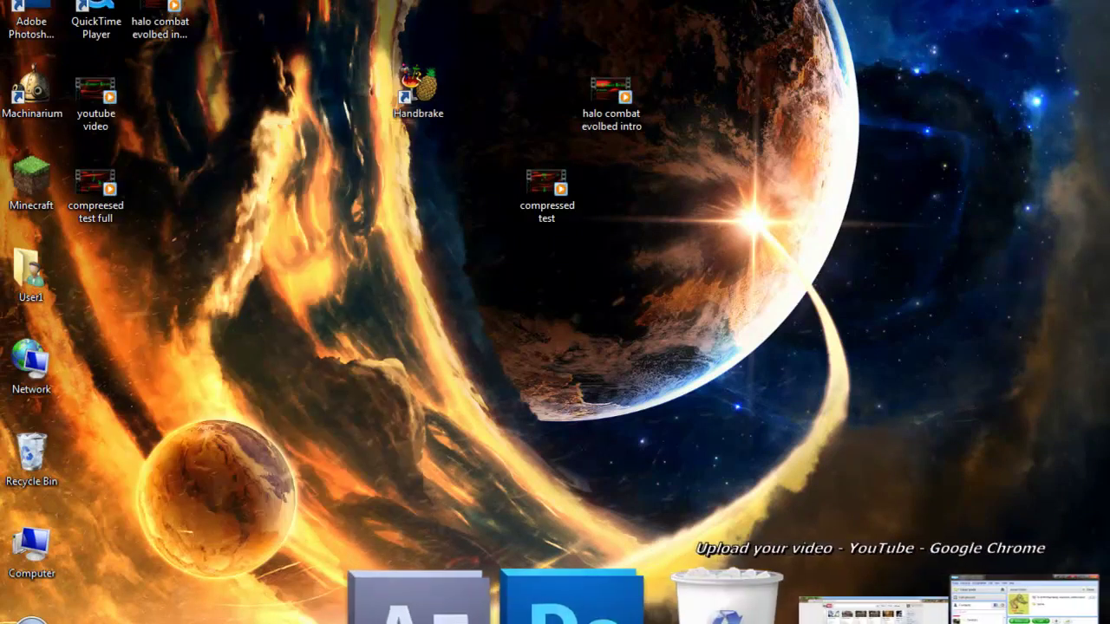
click(876, 607)
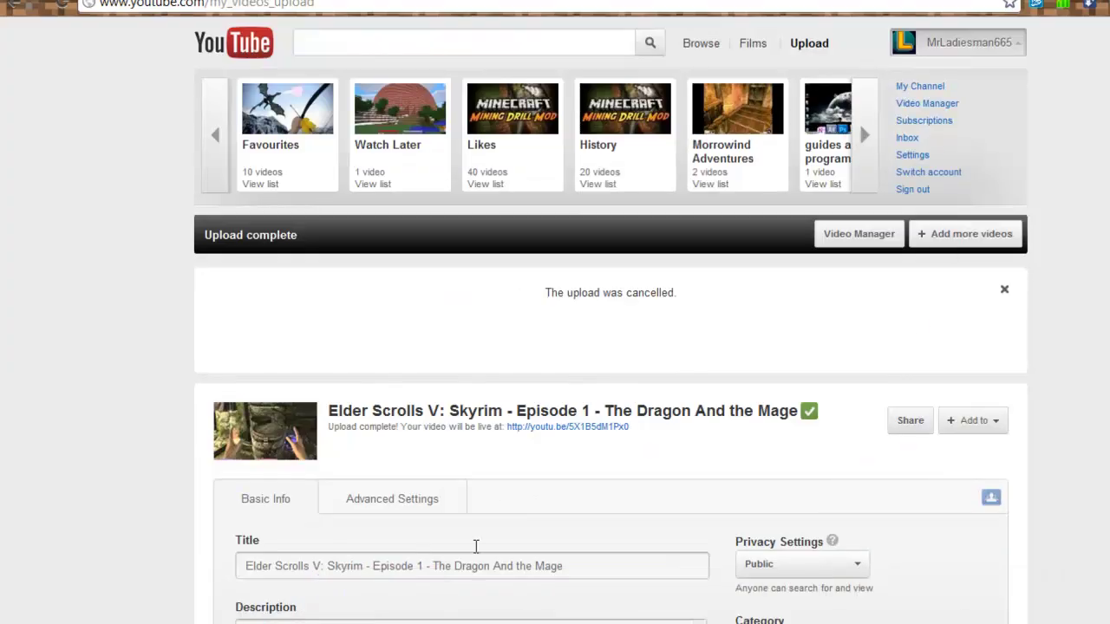
scroll(681, 547, down, 3)
scroll(680, 555, up, 3)
Open My Channel from the account menu, showing the featured Minecraft Lets Play Ep 1 video.
click(919, 88)
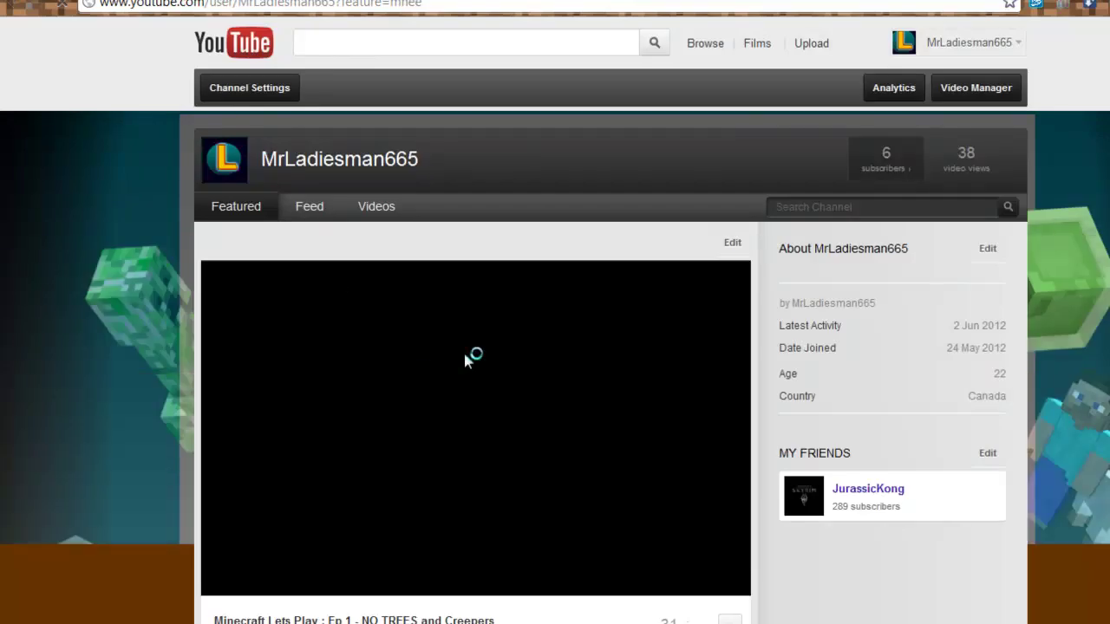
scroll(548, 425, down, 1)
scroll(404, 368, up, 1)
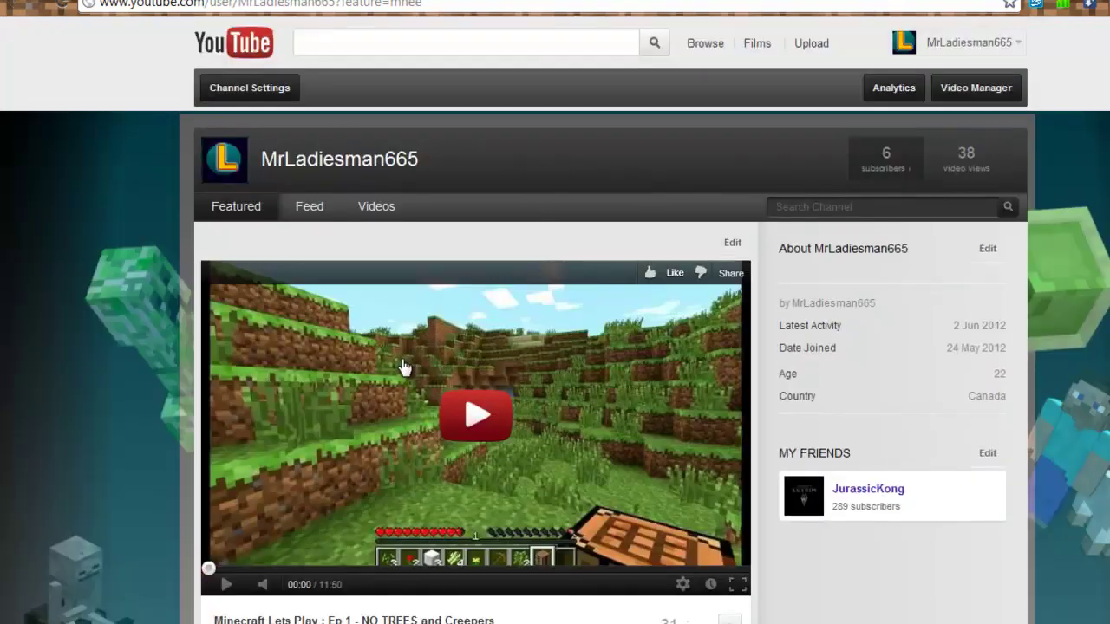
scroll(441, 377, down, 4)
scroll(561, 425, up, 2)
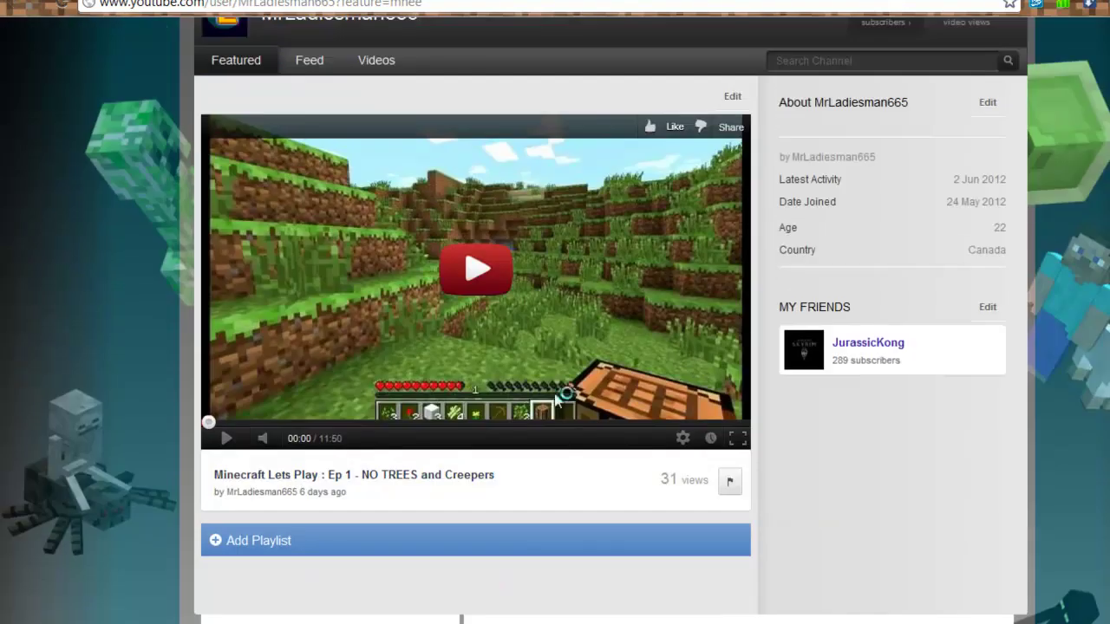
scroll(488, 537, up, 2)
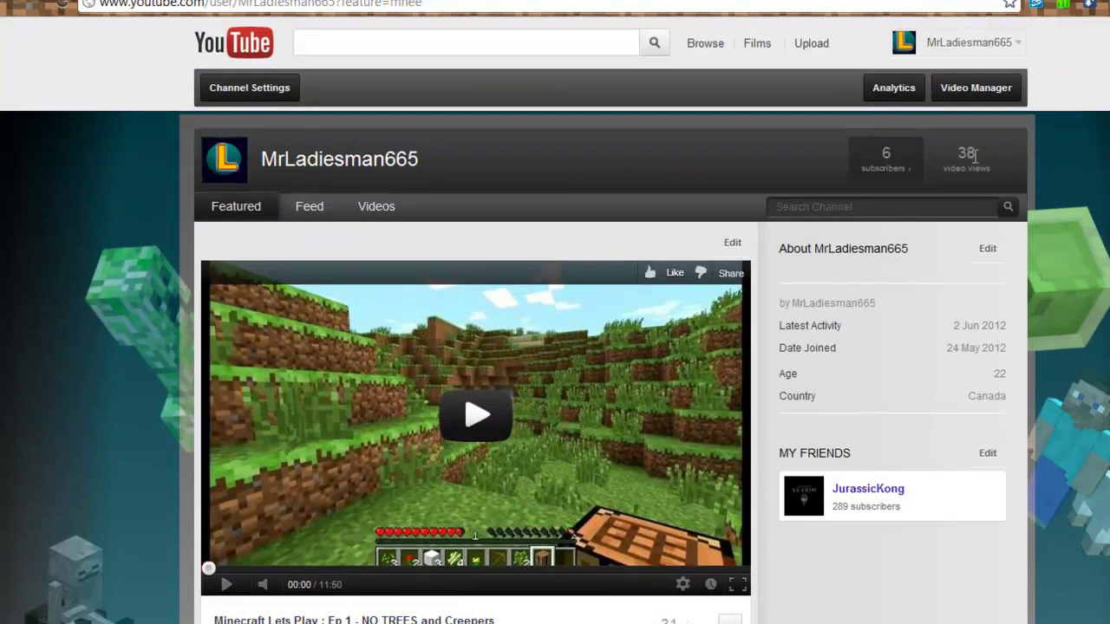